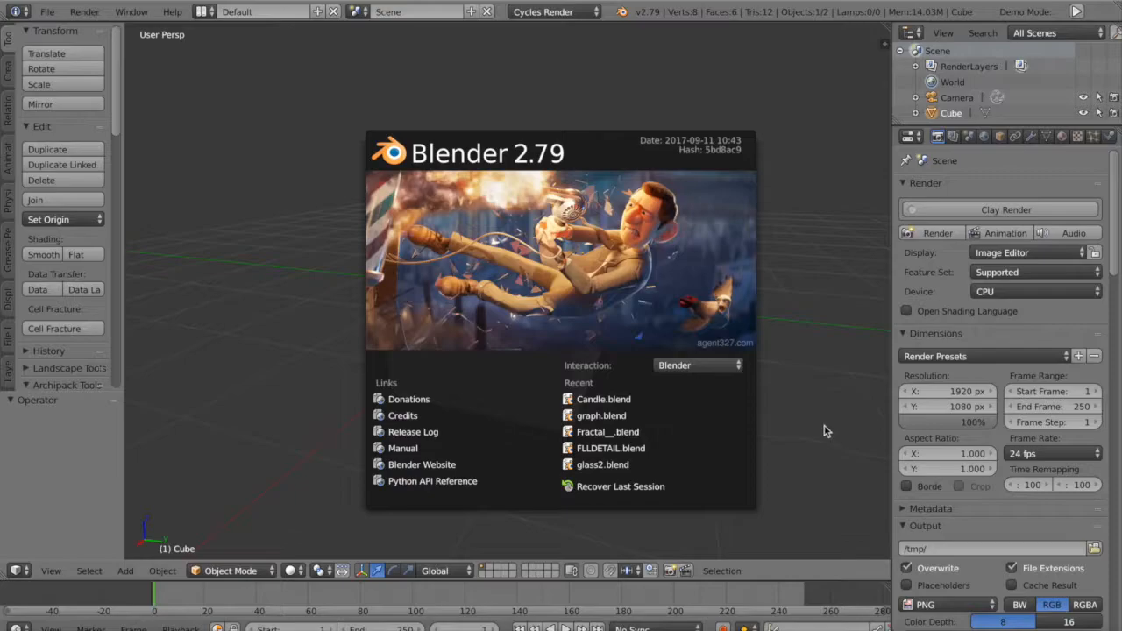
Dismiss the splash screen and add an Ocean modifier to the default cube
left_click(825, 425)
middle_click_drag(859, 447, 713, 423)
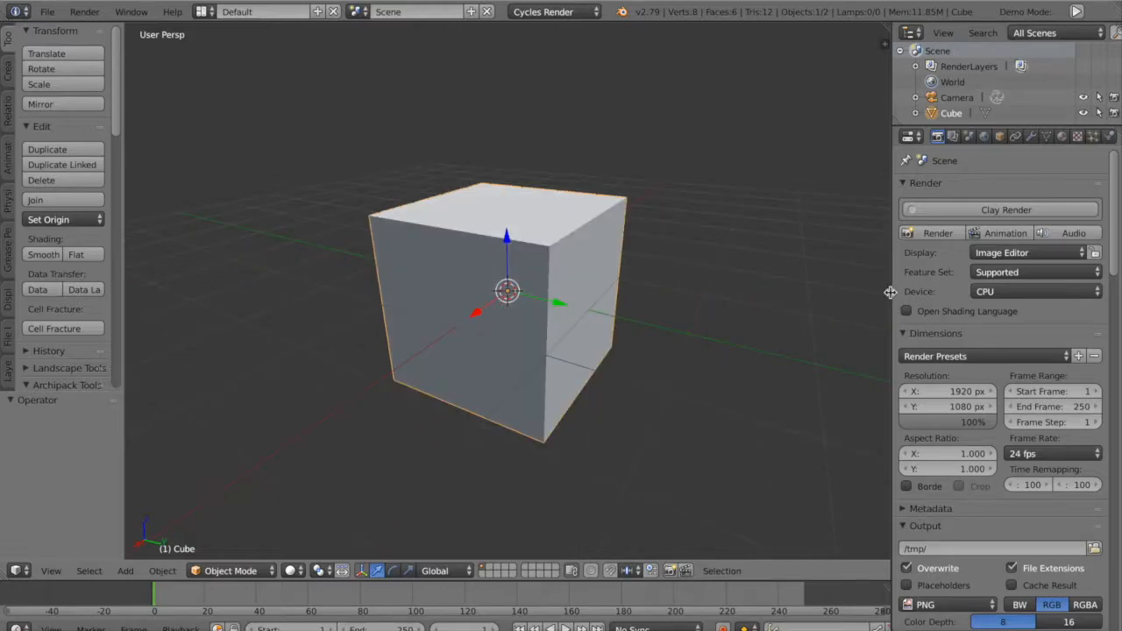
left_click(1031, 136)
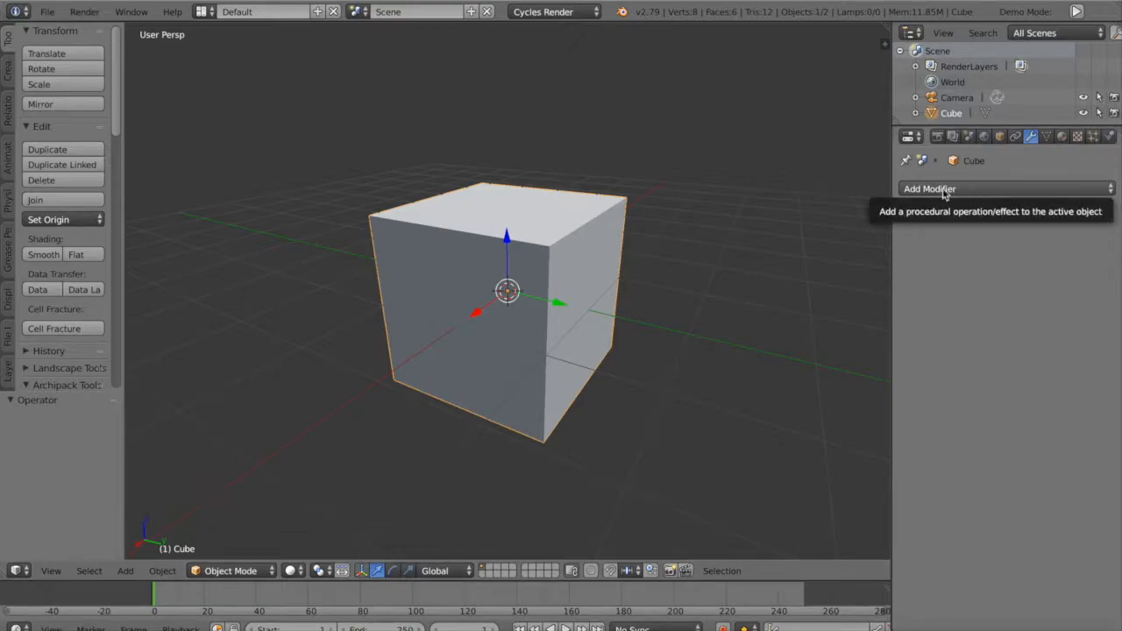
left_click(1000, 136)
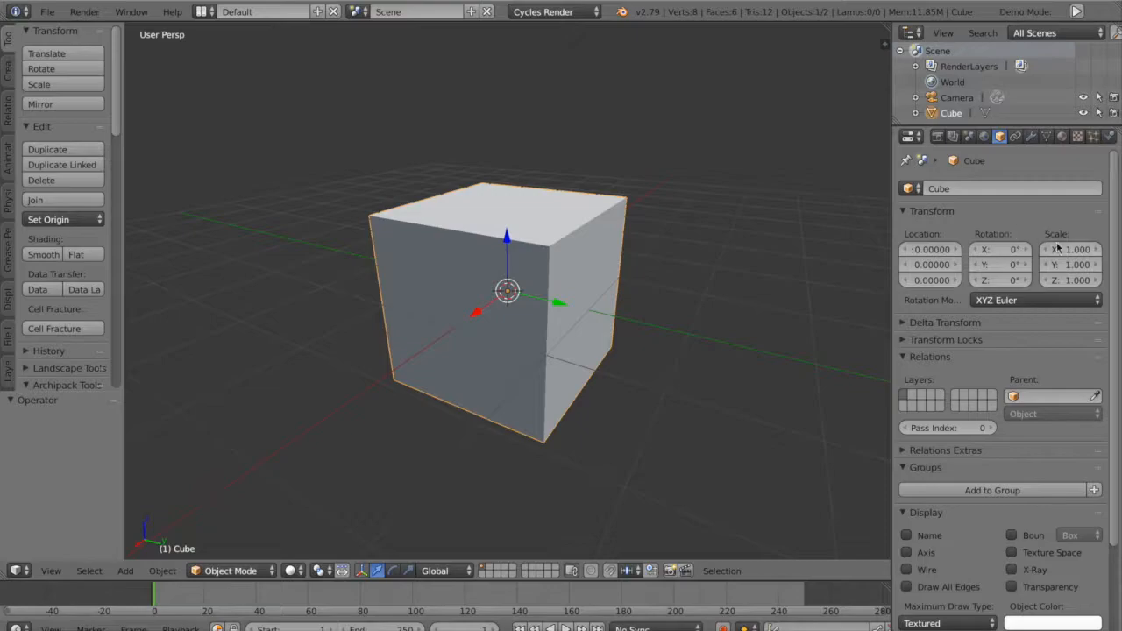
left_click(1030, 137)
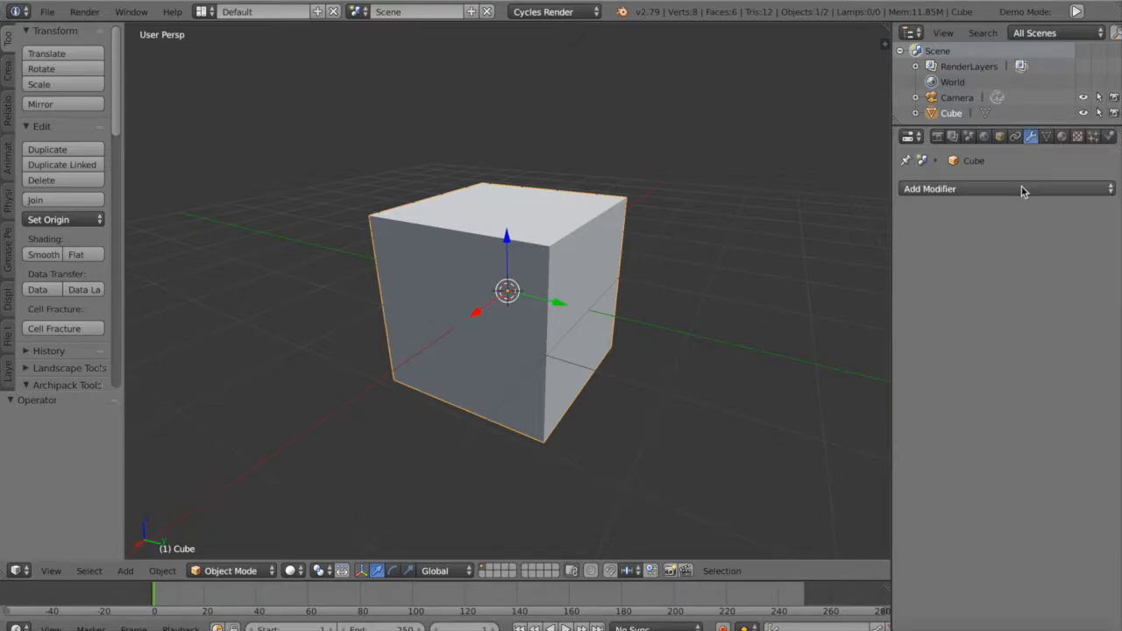
left_click(1022, 189)
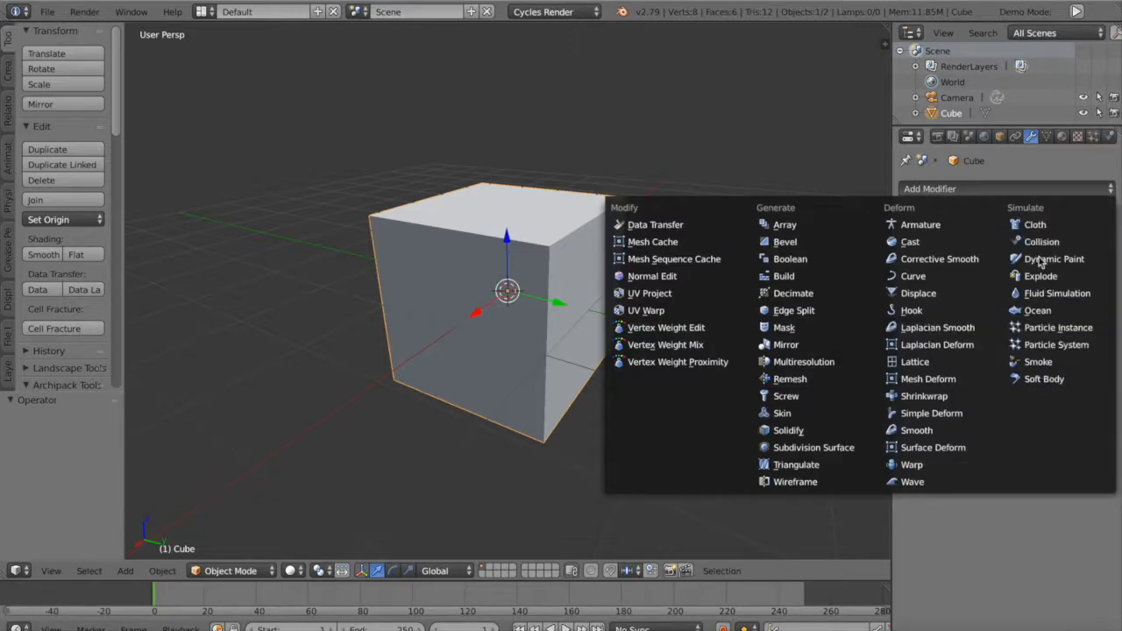
left_click(1047, 311)
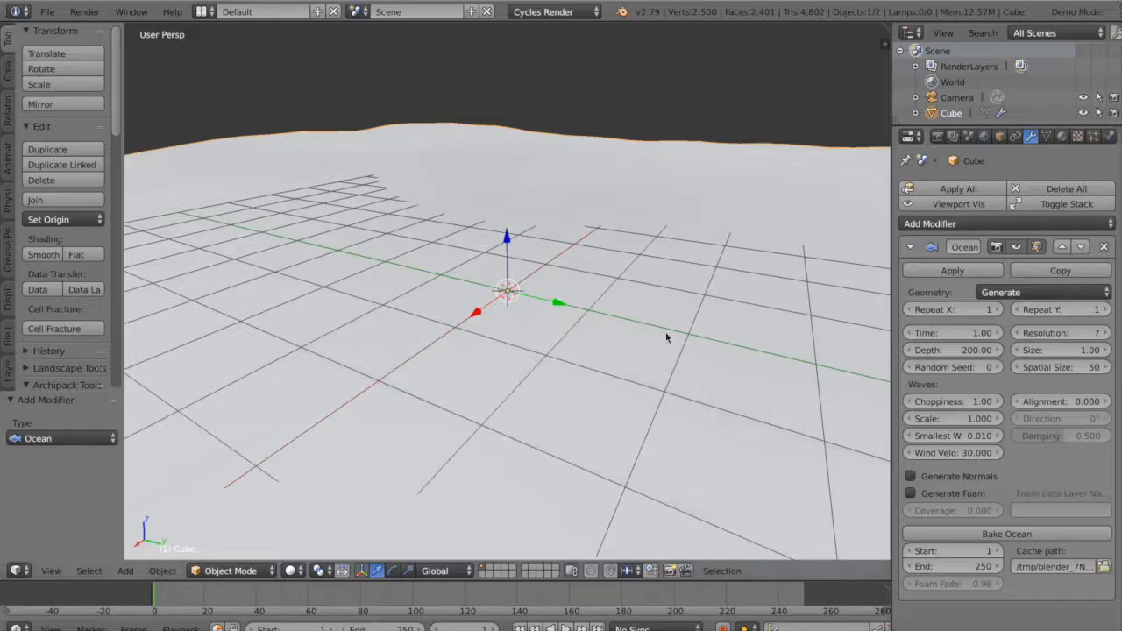
Set the Ocean modifier's resolution to 20 and its wave scale to 2
scroll(602, 347, "down", 6)
scroll(601, 347, "down", 4)
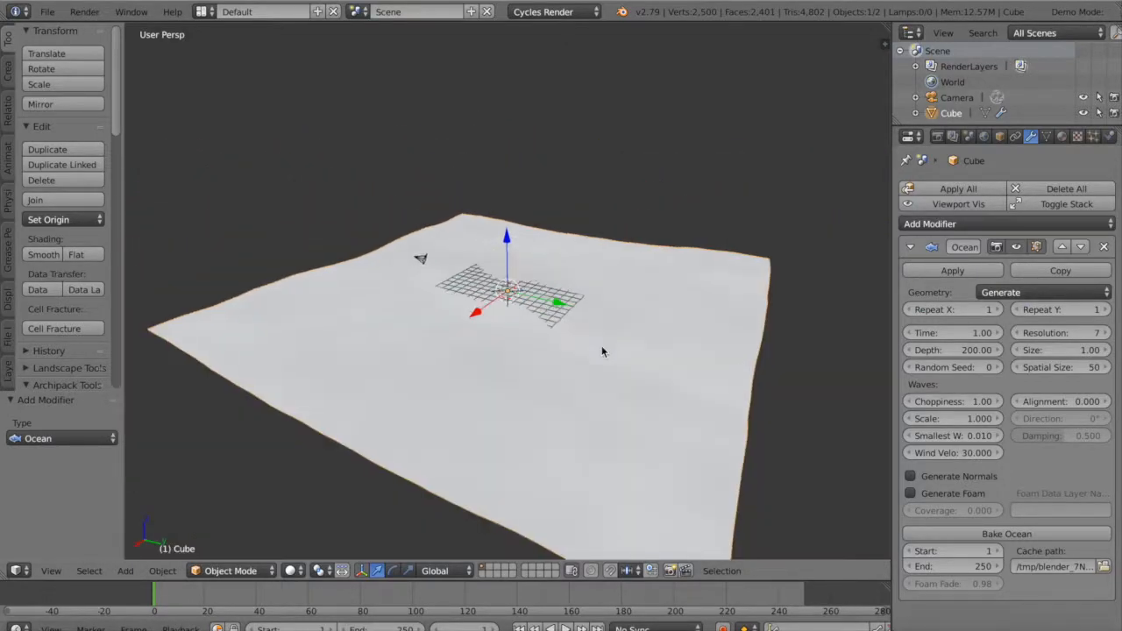
middle_click_drag(601, 347, 770, 335)
left_click(1081, 333)
key("Return")
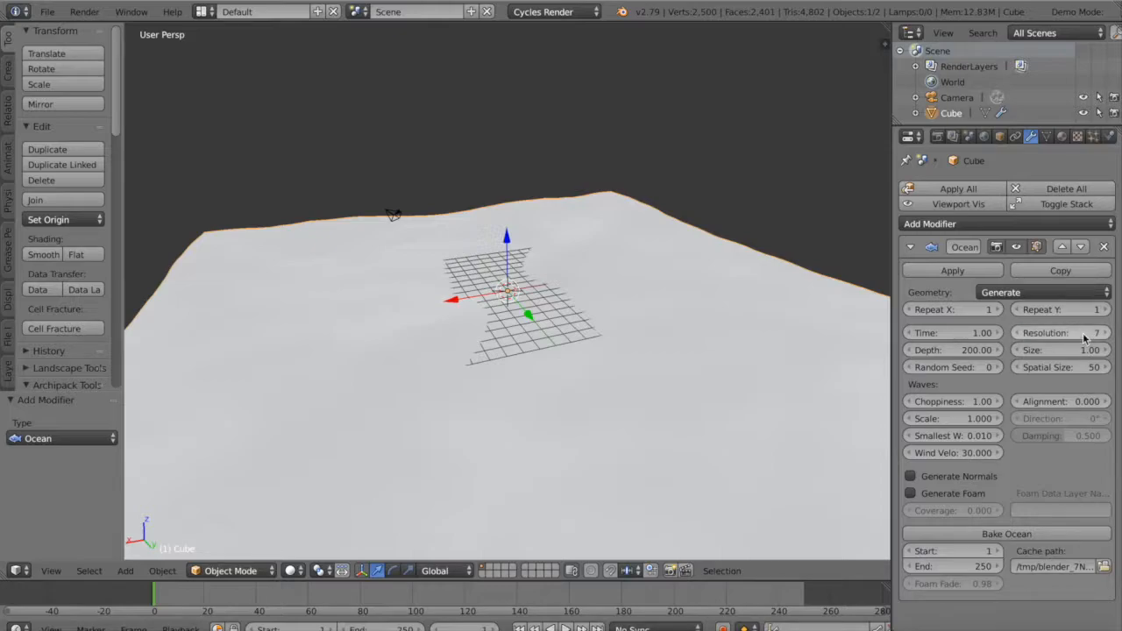
left_click(1083, 338)
type("20")
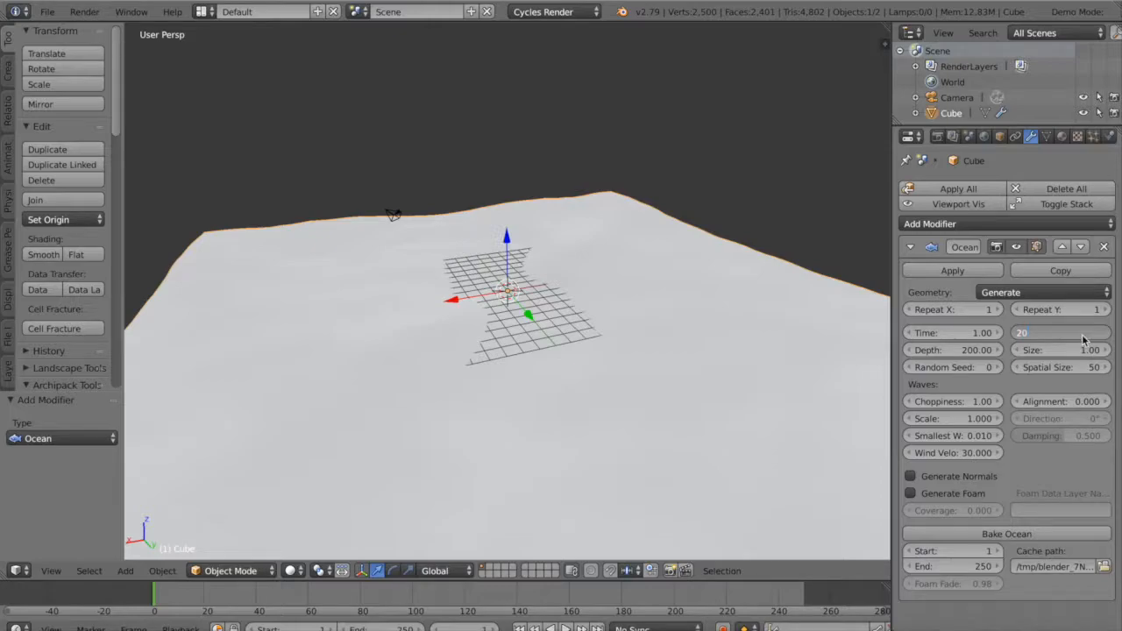
key("Return")
middle_click_drag(702, 398, 702, 399)
middle_click_drag(703, 399, 703, 400, "shift")
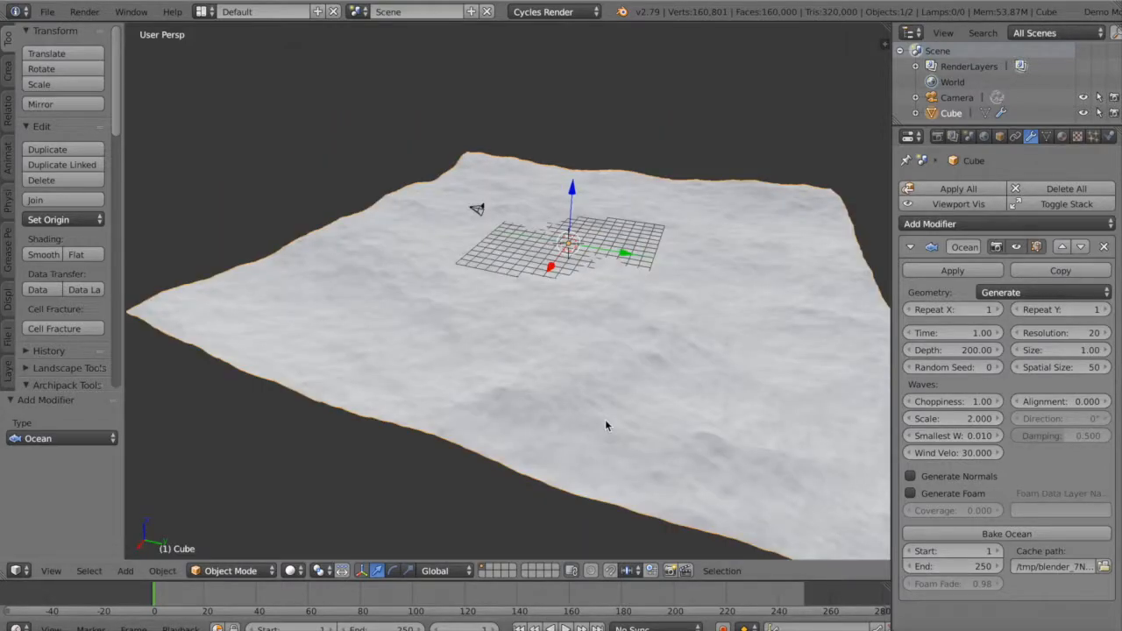
Try a wave choppiness of 1.1 and enter 2 as the wave scale
left_click(944, 401)
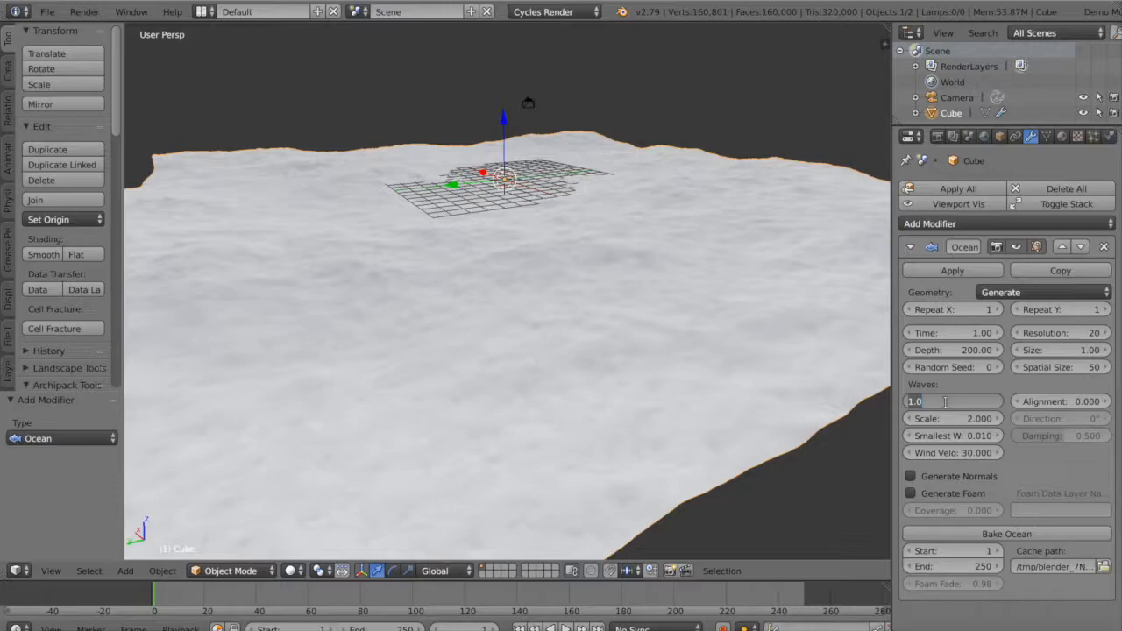
type("1.1")
key("Return")
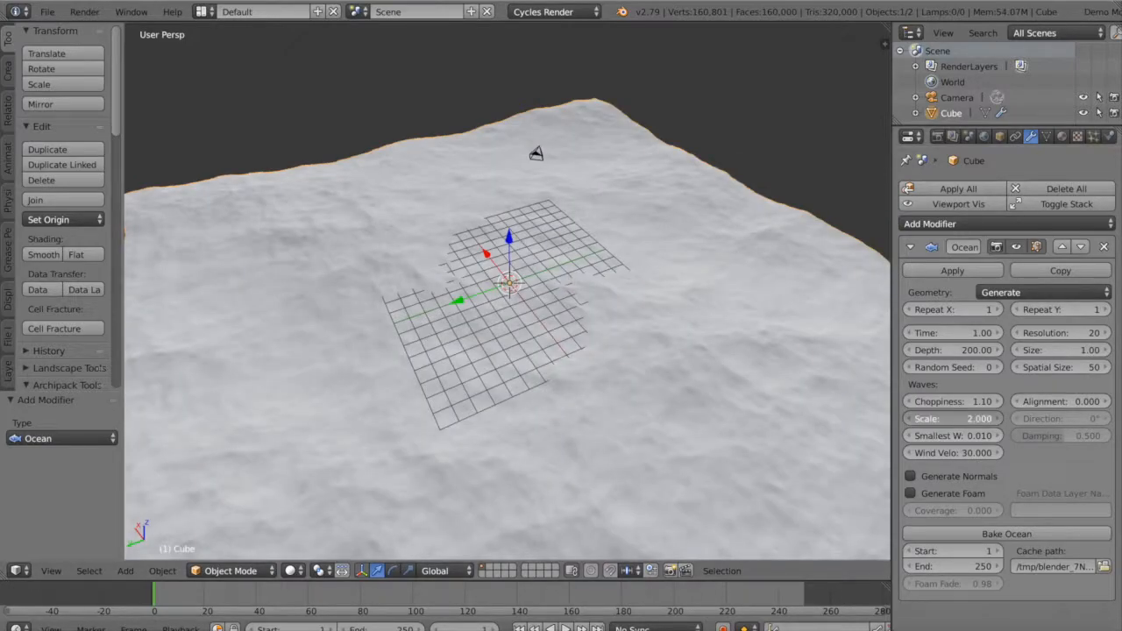
left_click(935, 419)
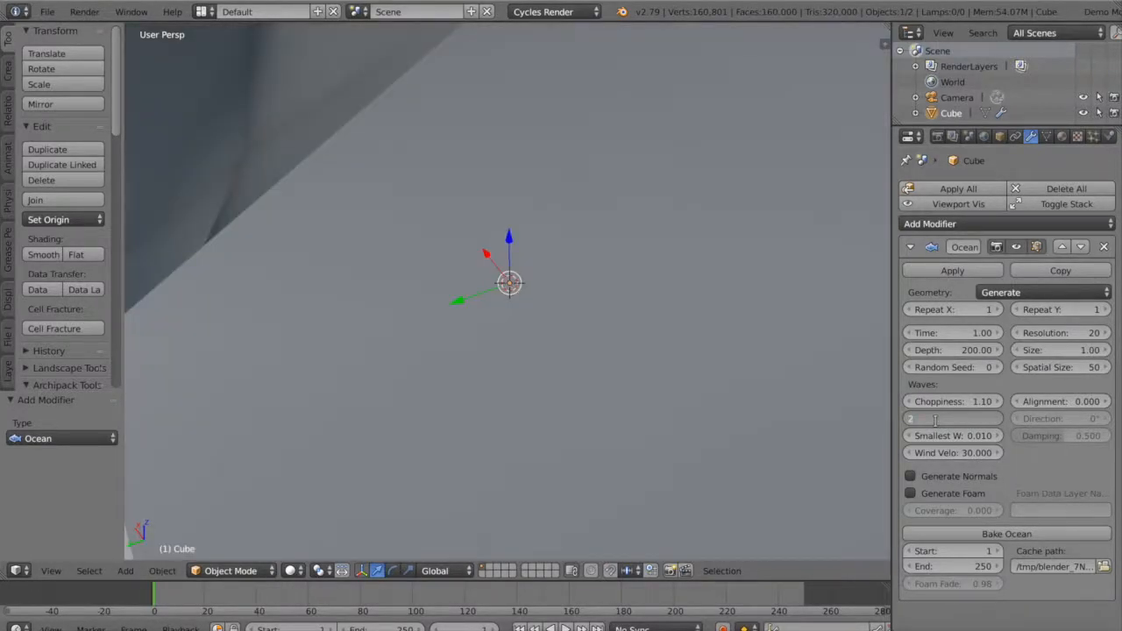
key("Return")
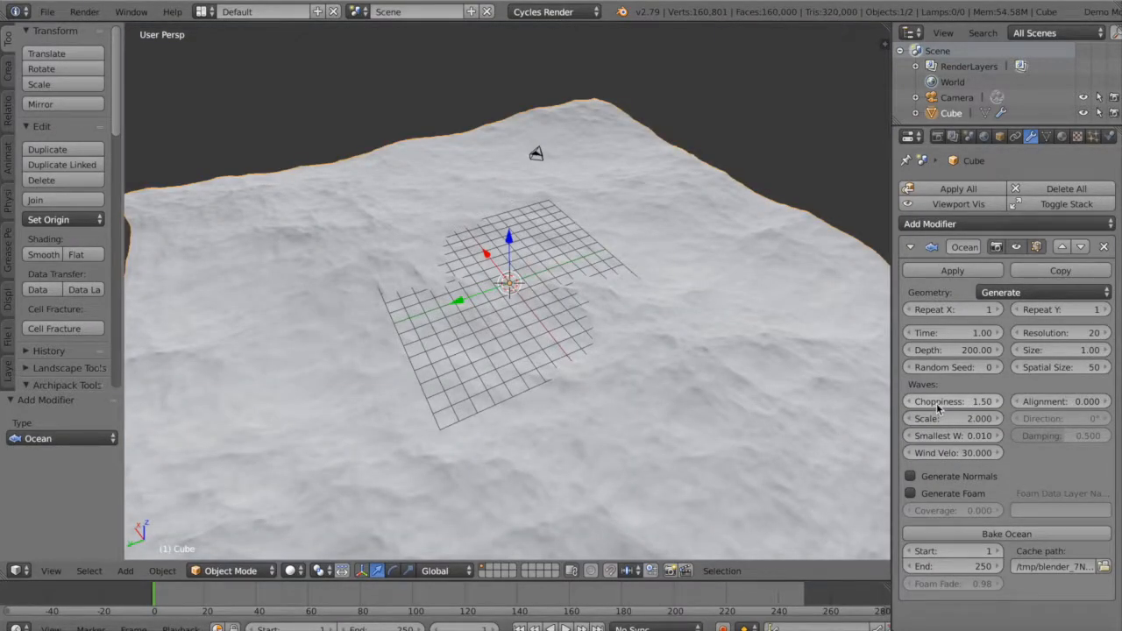
Test wave choppiness values of 2 and 2.5 on the ocean surface and settle on 1.2
left_click(936, 404)
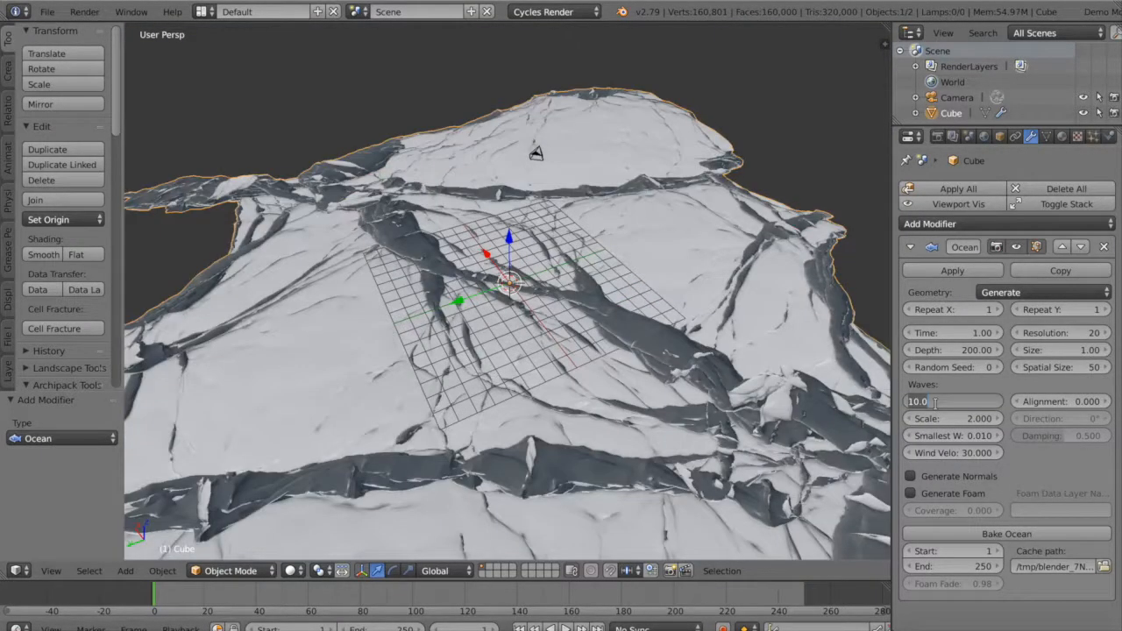
type("2")
key("Return")
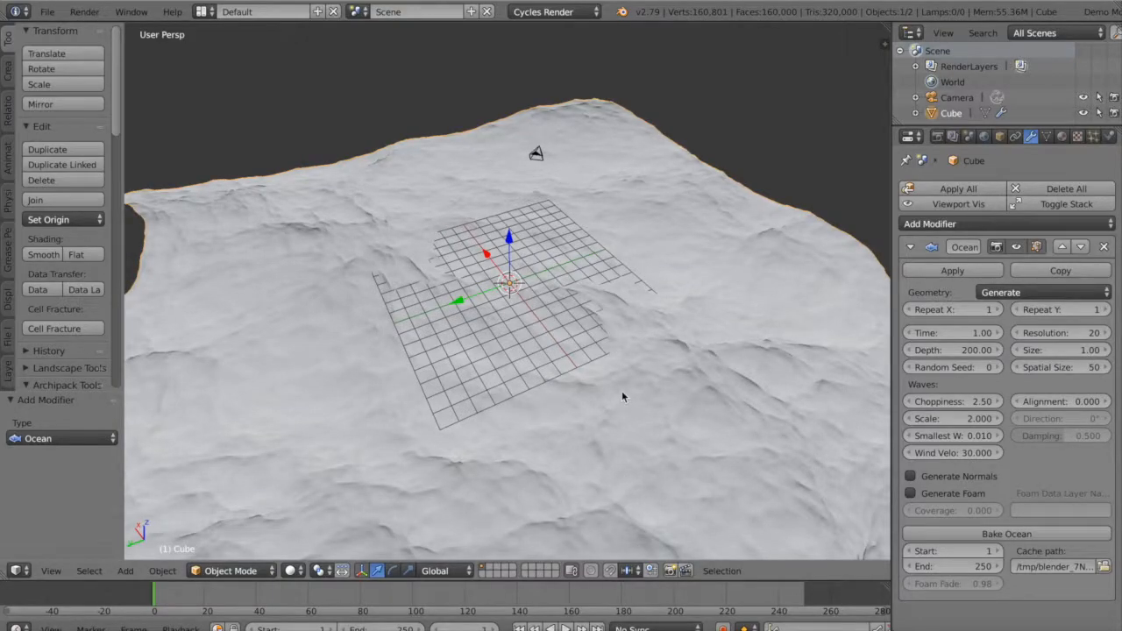
middle_click_drag(622, 395, 369, 396)
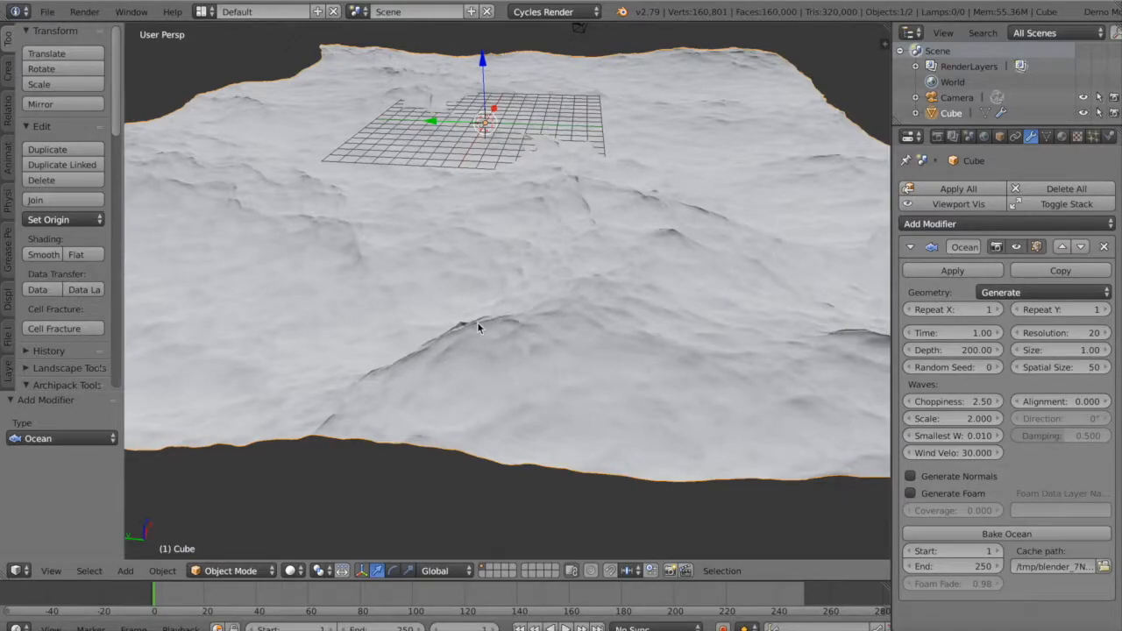
key("KP_8")
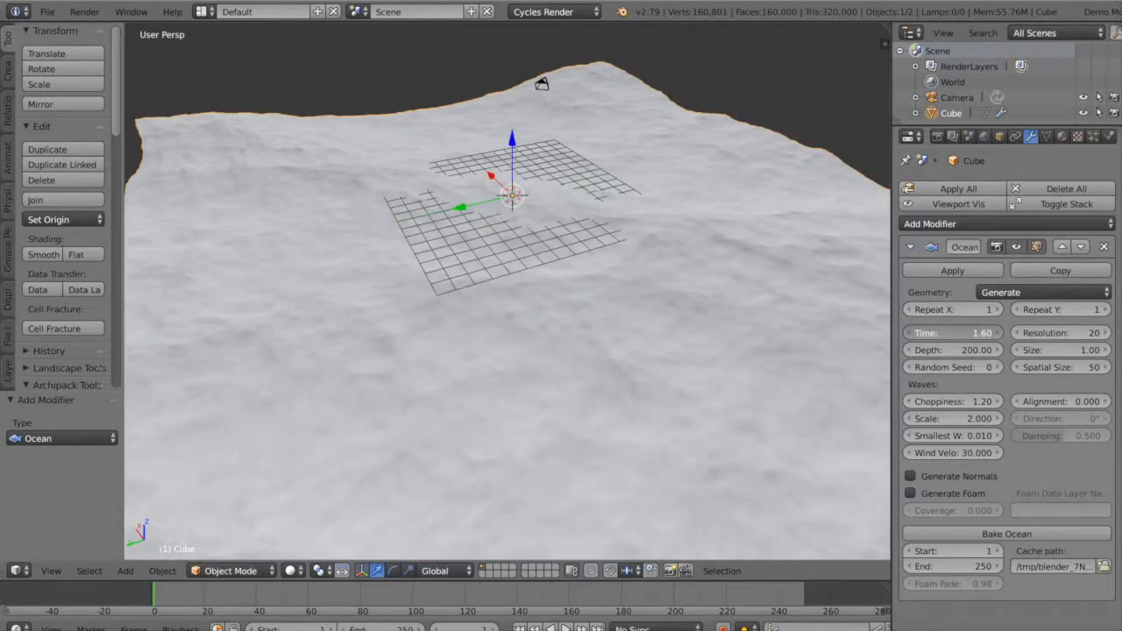
Reset the Ocean modifier's Time to 0, go to frame 200 and set the animation's end frame to 200
mouse_move(953, 333)
left_mouse_down()
mouse_move(989, 333)
mouse_move(971, 340)
left_mouse_up()
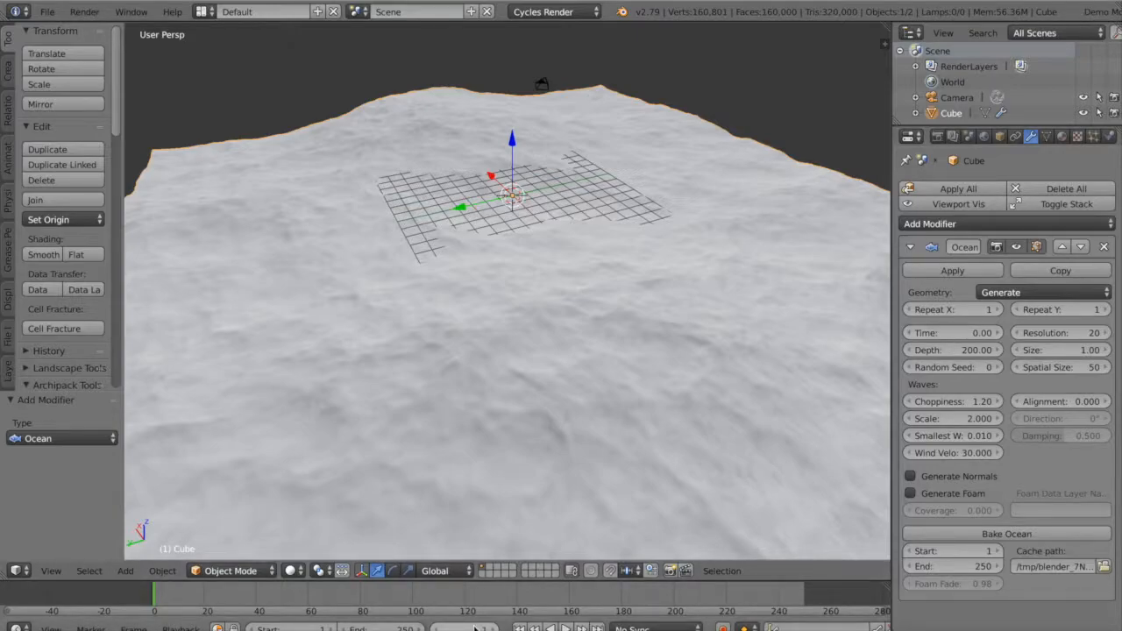
key("shift+Right")
left_click_drag(474, 627, 377, 627)
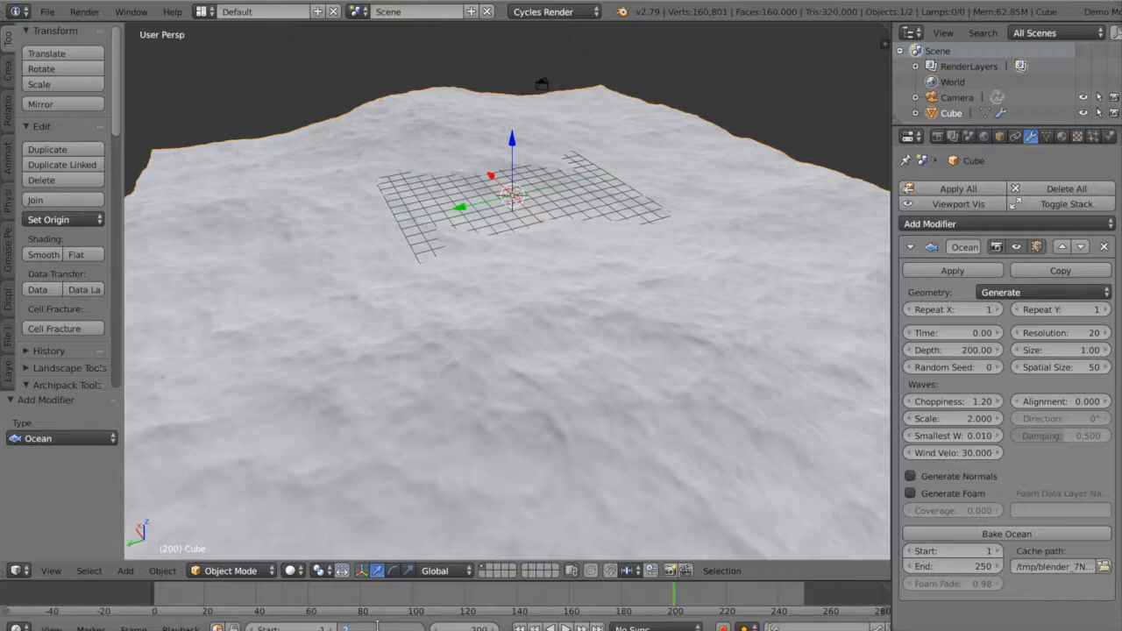
left_click(376, 627)
type("2")
type("00")
key("Return")
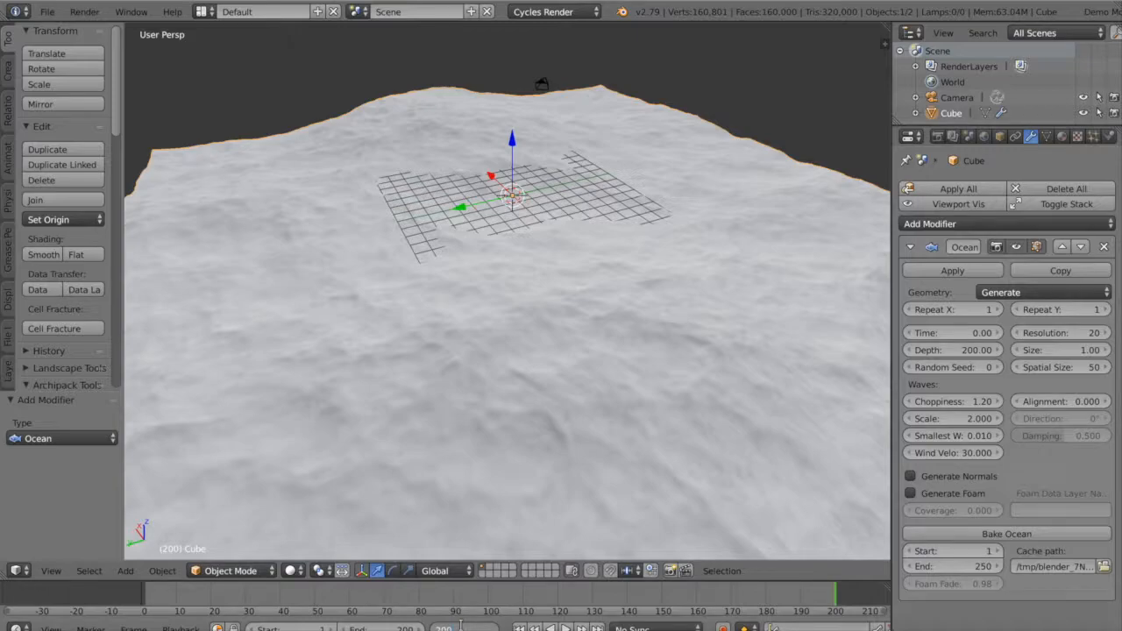
Go to frame 1 and keyframe the Ocean modifier's Time at 0
left_click(460, 627)
type("7")
key("Return")
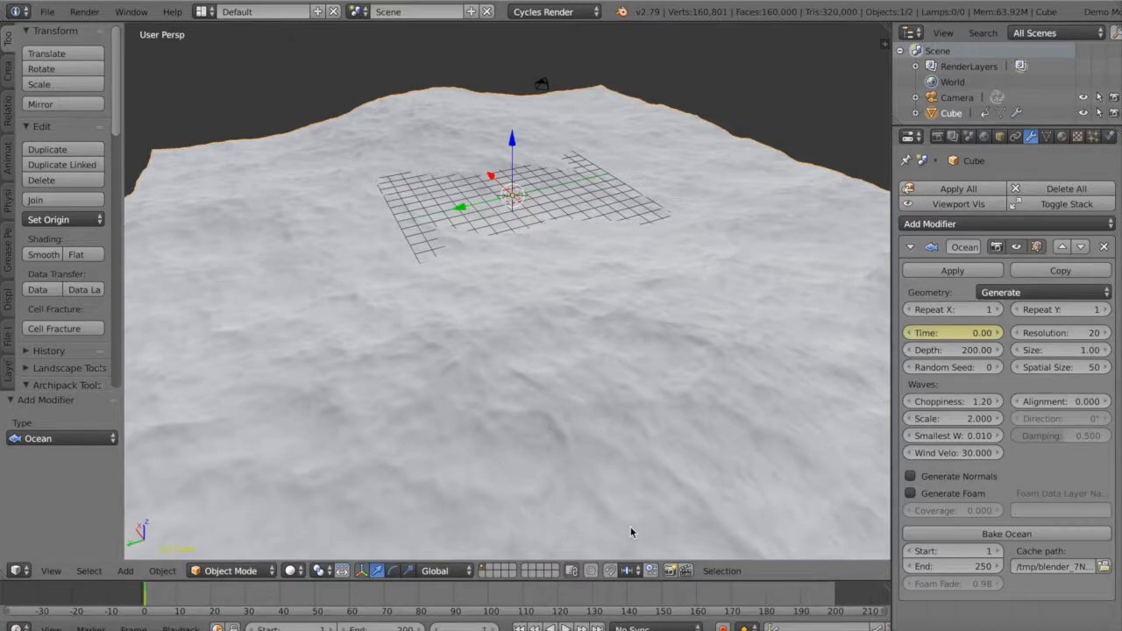
Go to frame 200, set the Ocean modifier's Time to 7 and keyframe it there
left_click(474, 627)
type("20")
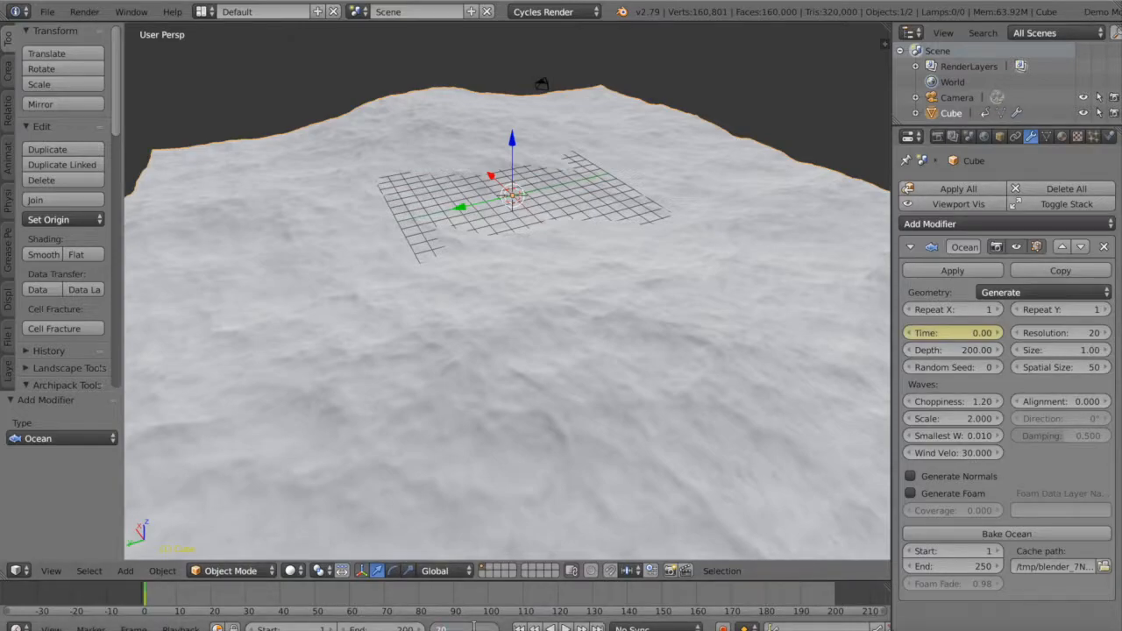
type("0")
key("Return")
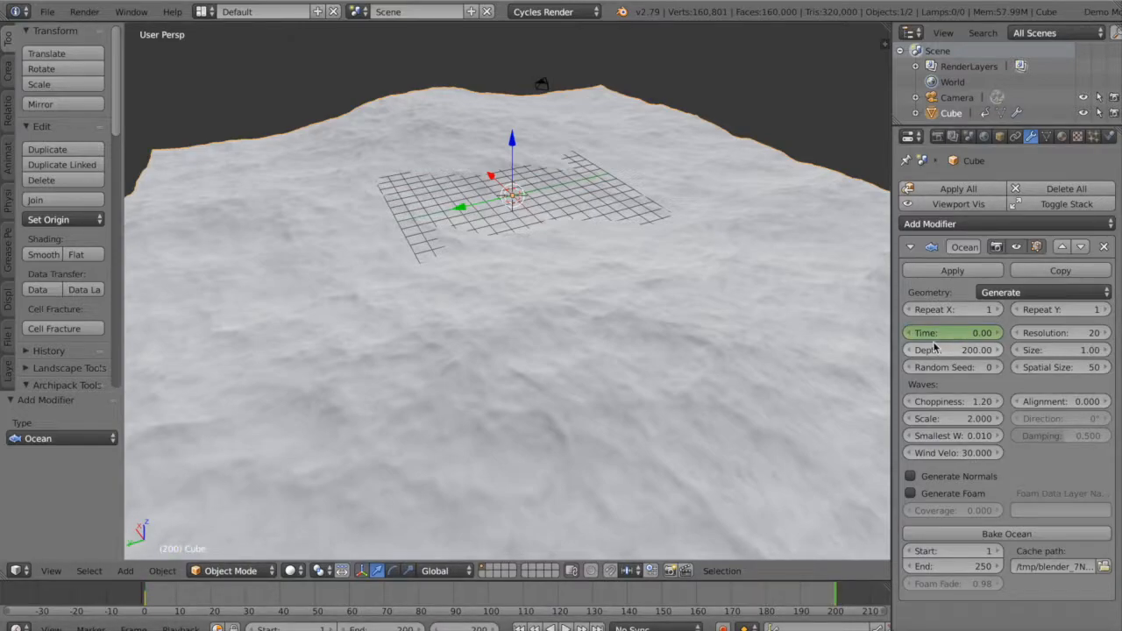
double_click(956, 333)
type("7")
key("Return")
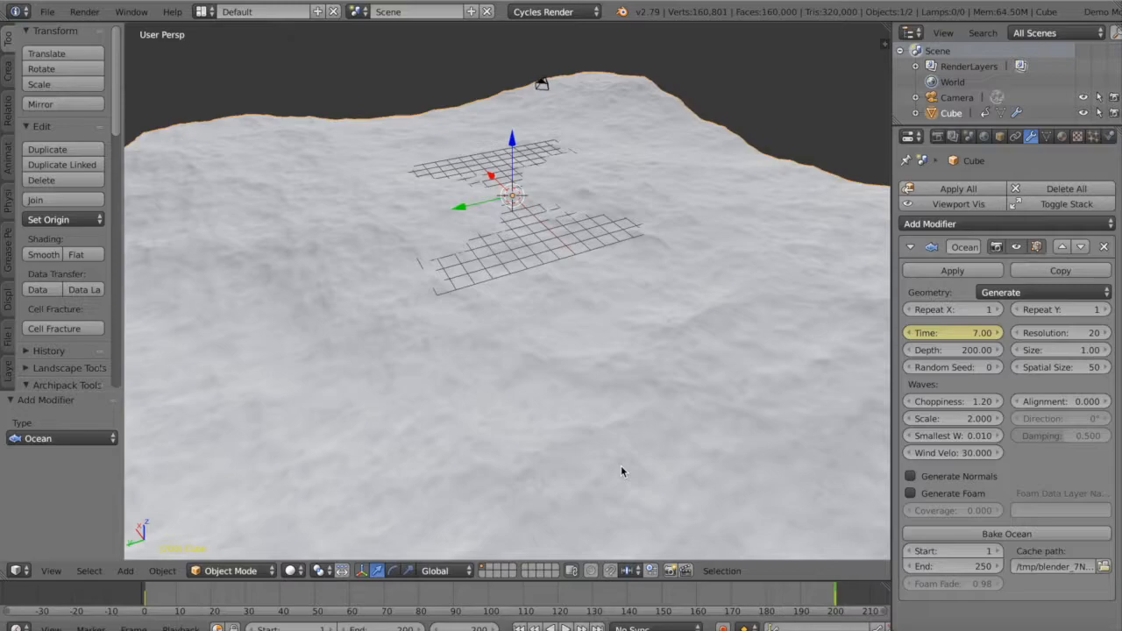
Return to the start of the animation and turn off Ambient Occlusion in the viewport shading settings
key("n")
key("shift+Left")
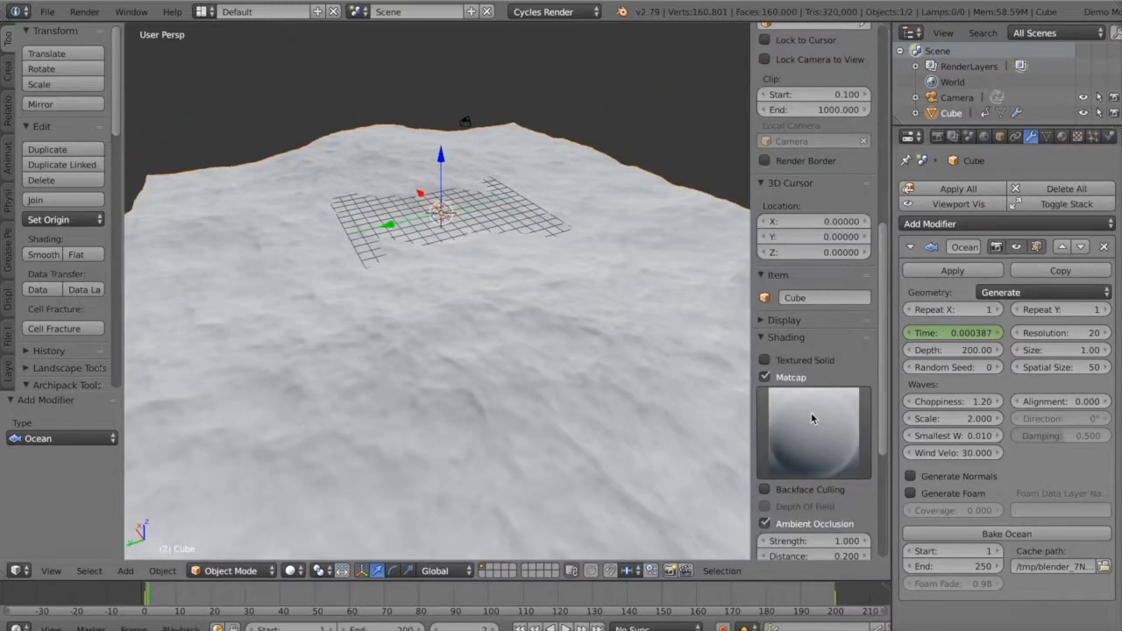
scroll(811, 412, "down", 5)
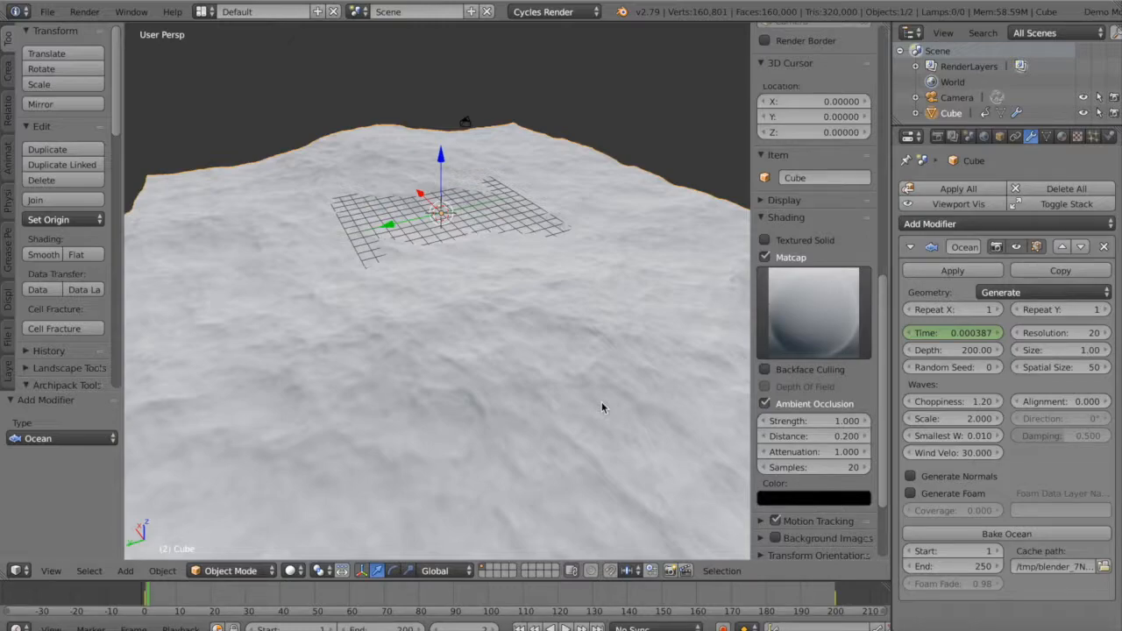
left_click(821, 404)
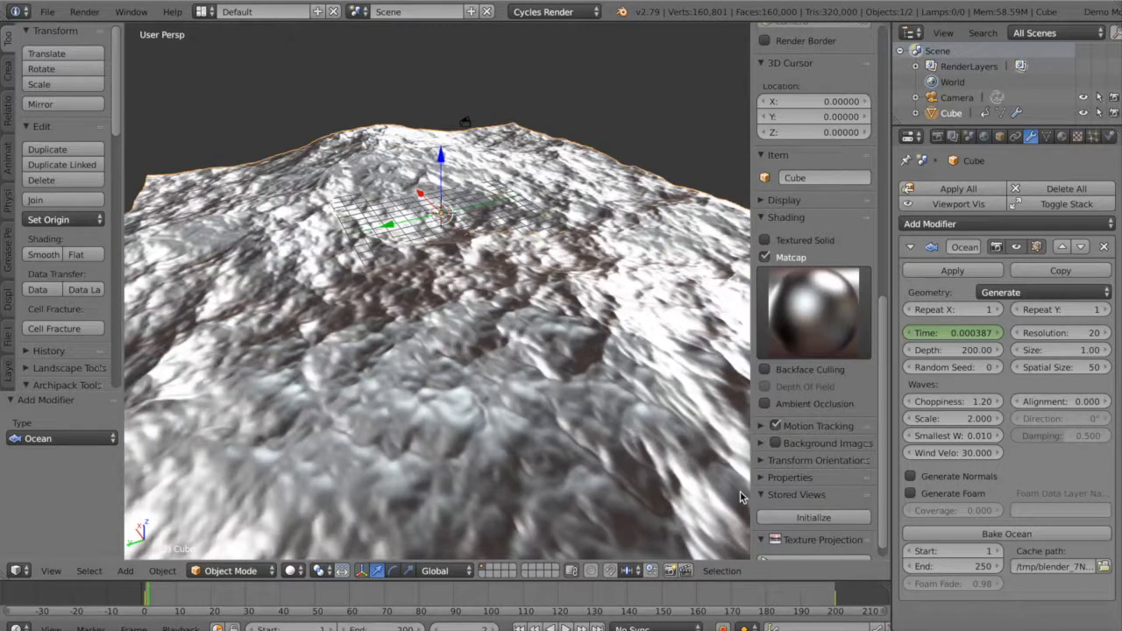
Try the gold and blue matcaps on the ocean and return to the light grey matcap
left_click(813, 311)
left_click(839, 468)
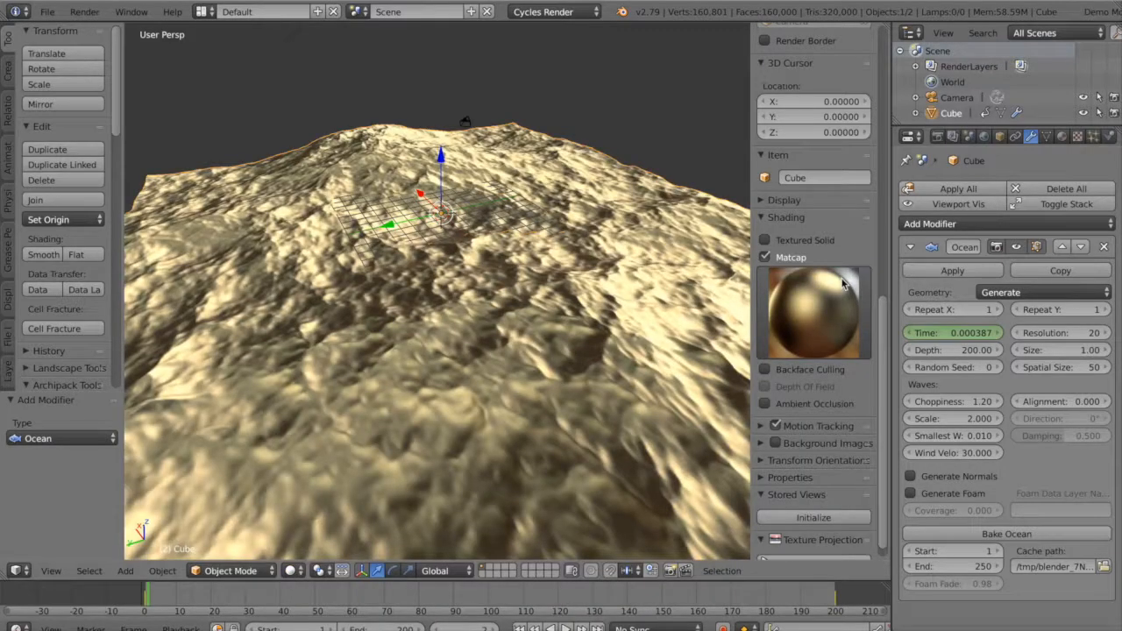
left_click(842, 283)
left_click(789, 342)
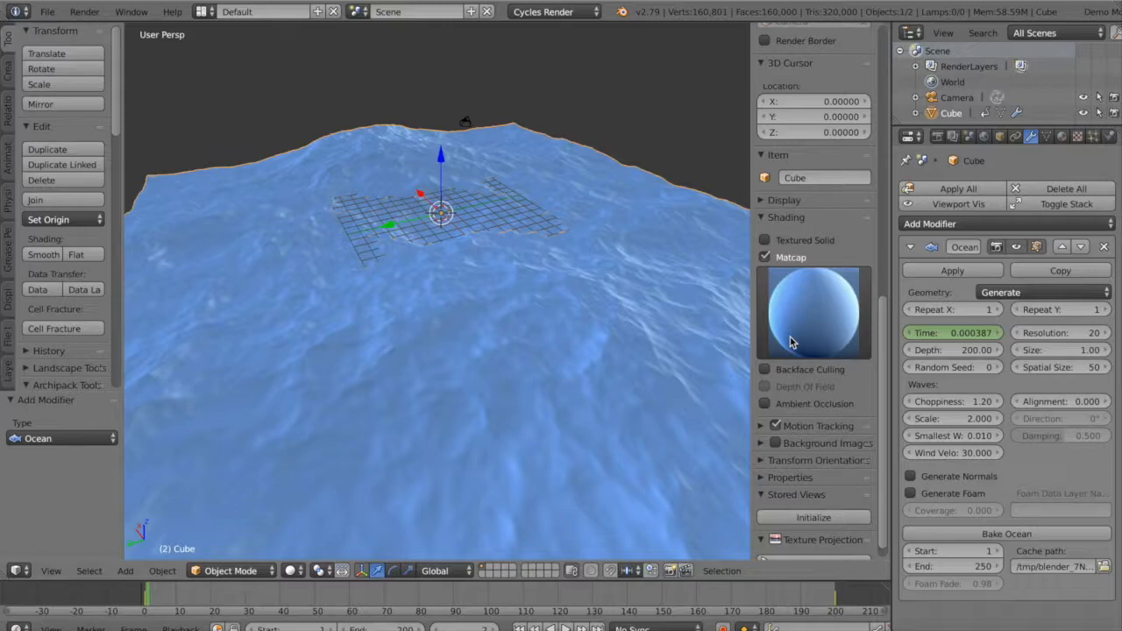
left_click(790, 337)
left_click(292, 394)
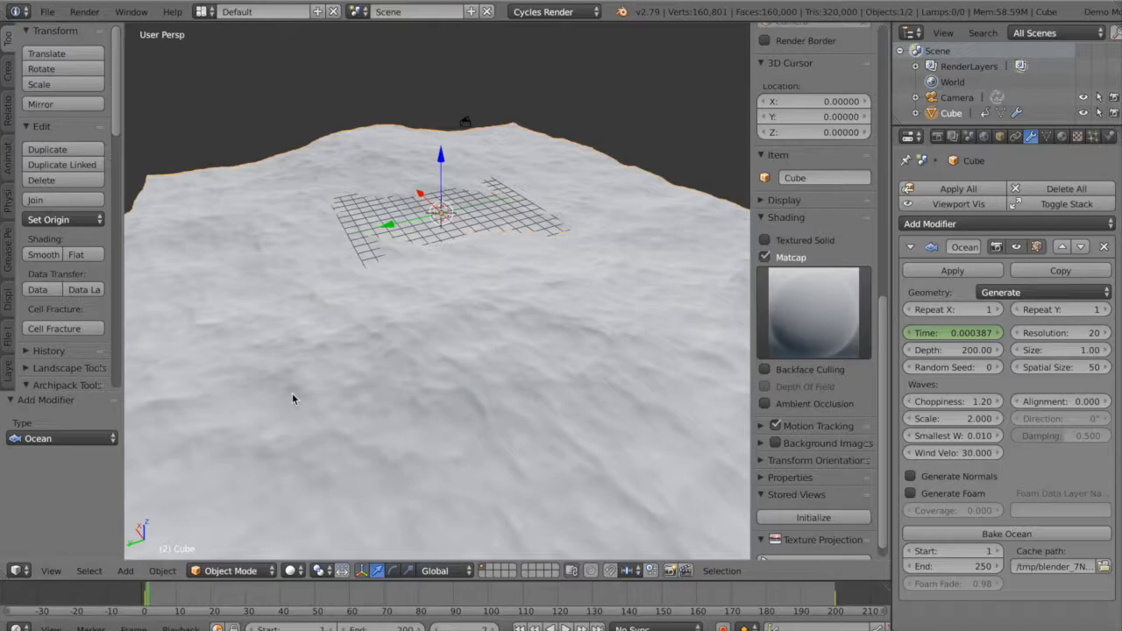
Save the project file and play back the ocean animation in the viewport
key("ctrl+shift+s")
key("Return")
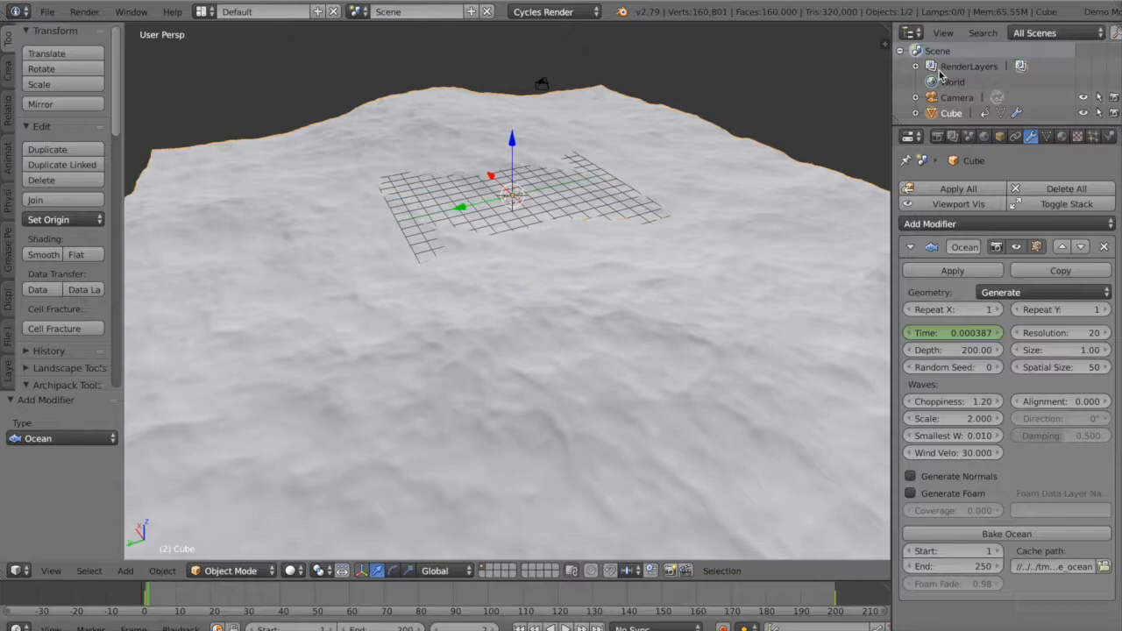
scroll(794, 273, "down", 5)
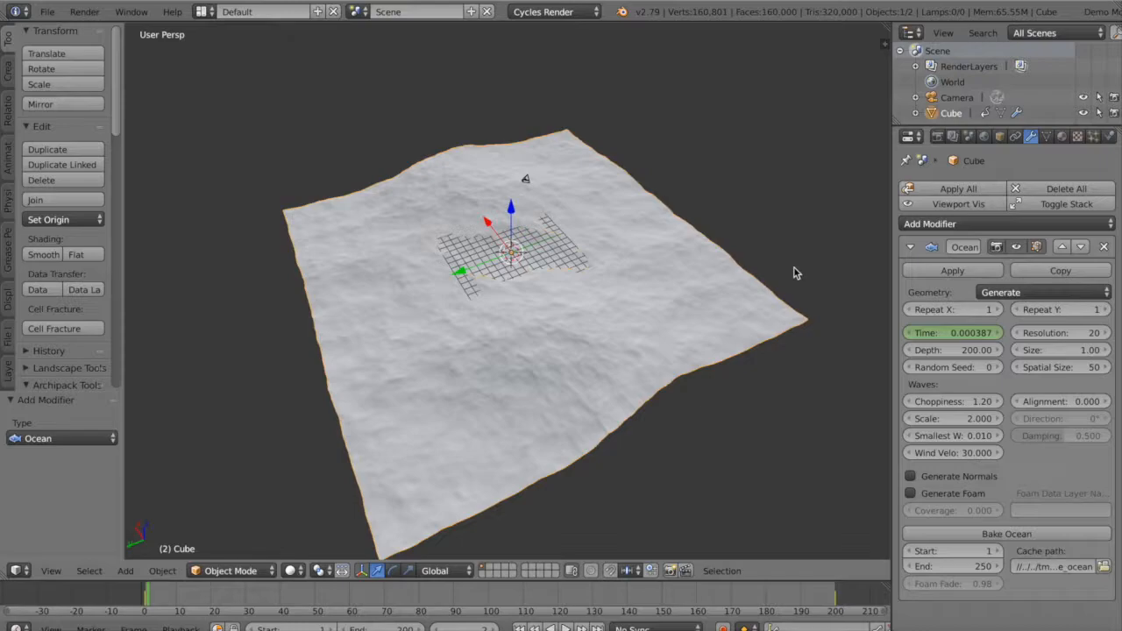
scroll(794, 273, "up", 3)
left_click(565, 629)
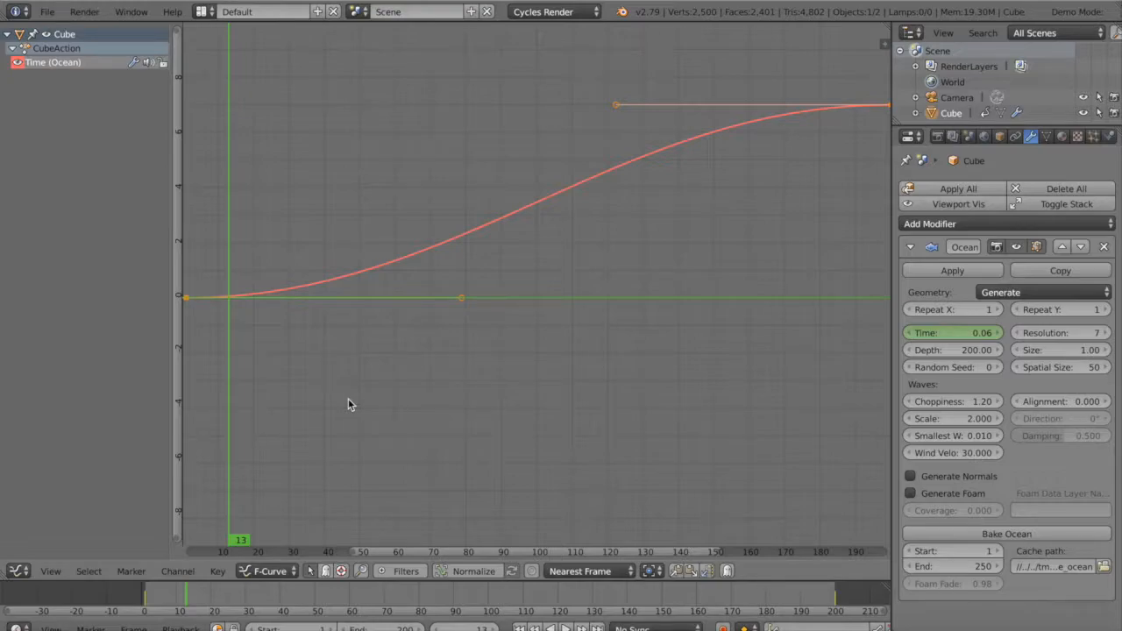
Frame the whole Time (Ocean) curve in the graph editor and set its keyframe interpolation to Constant
key("Home")
left_click(217, 571)
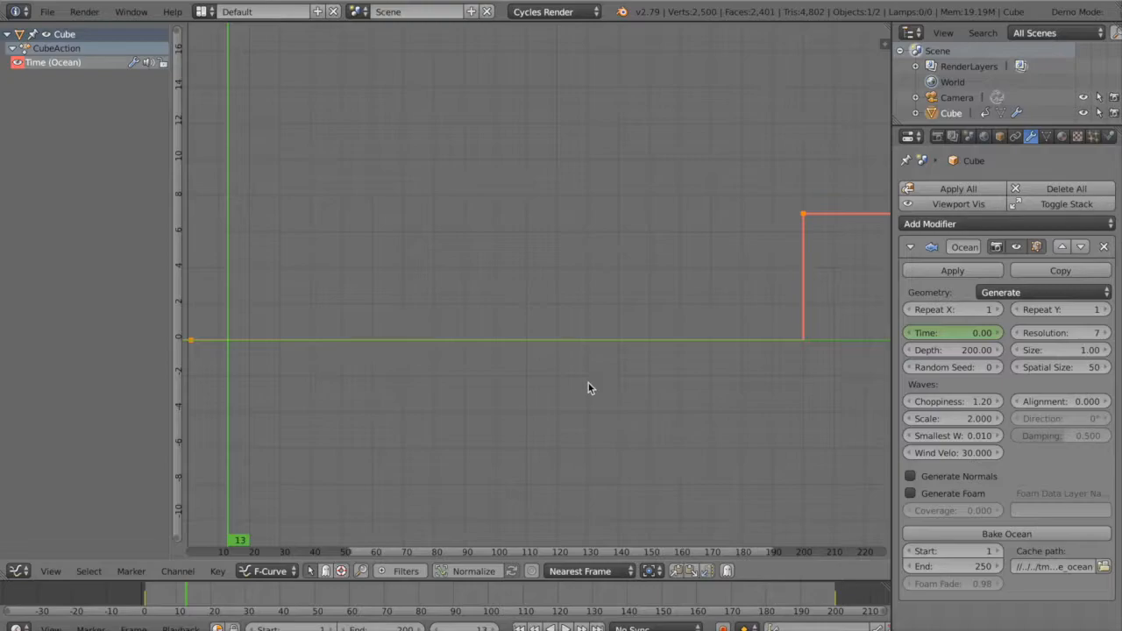
Switch the graph editor area back to the 3D view and align the active camera to the current ocean view
key("shift+F5")
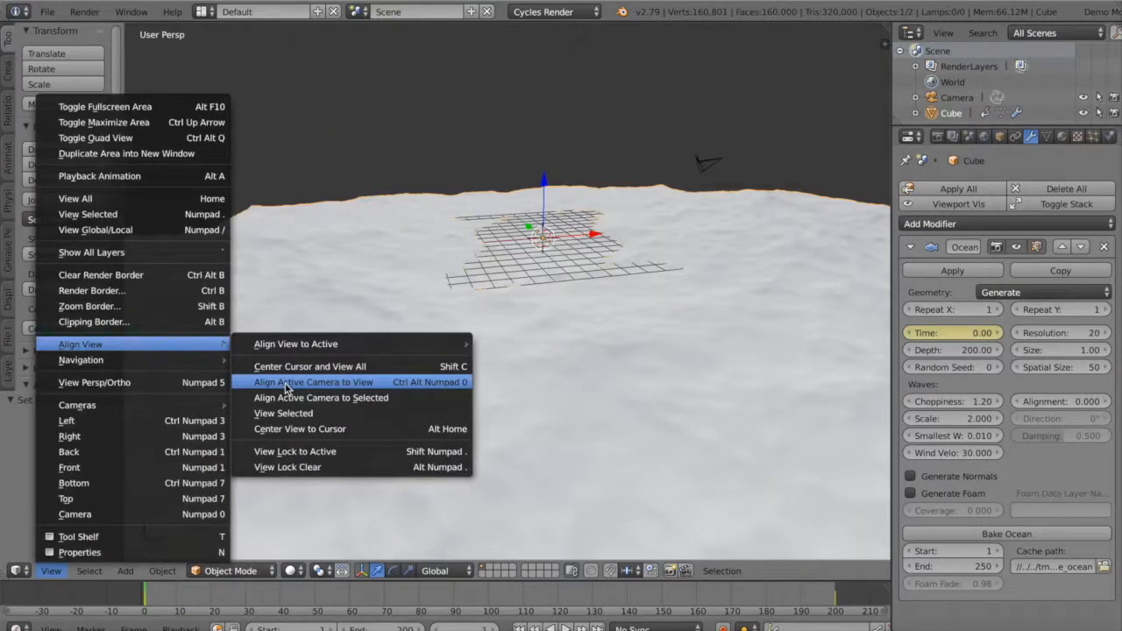
left_click(287, 385)
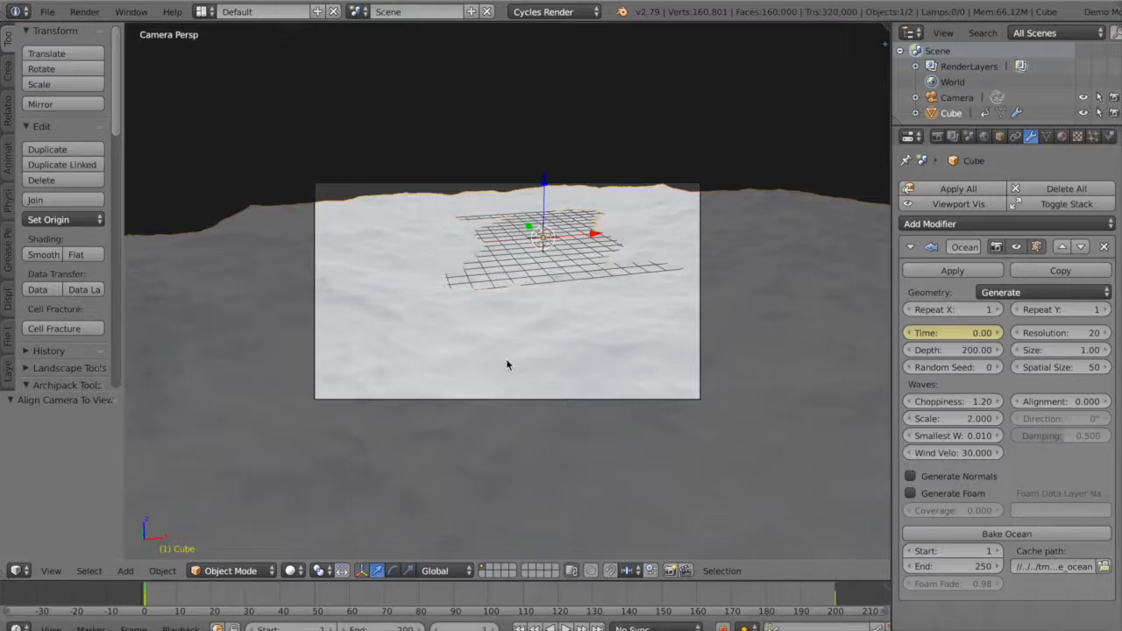
scroll(506, 364, "up", 3)
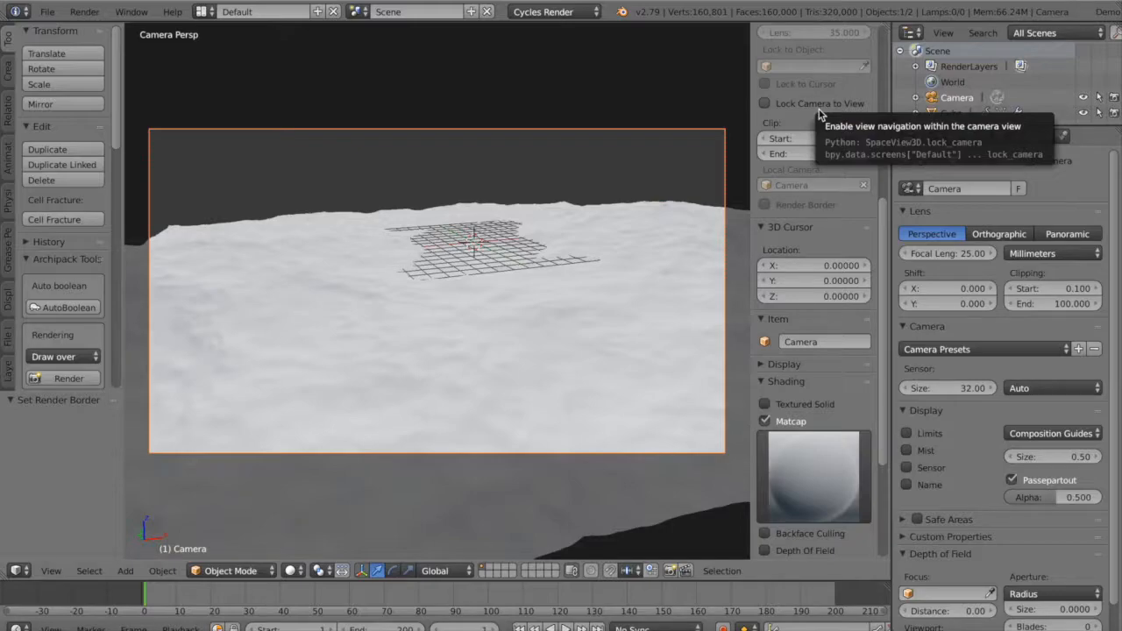
Lock the camera to the view, hide the viewport's side panels and display the camera view in rendered shading
key("n")
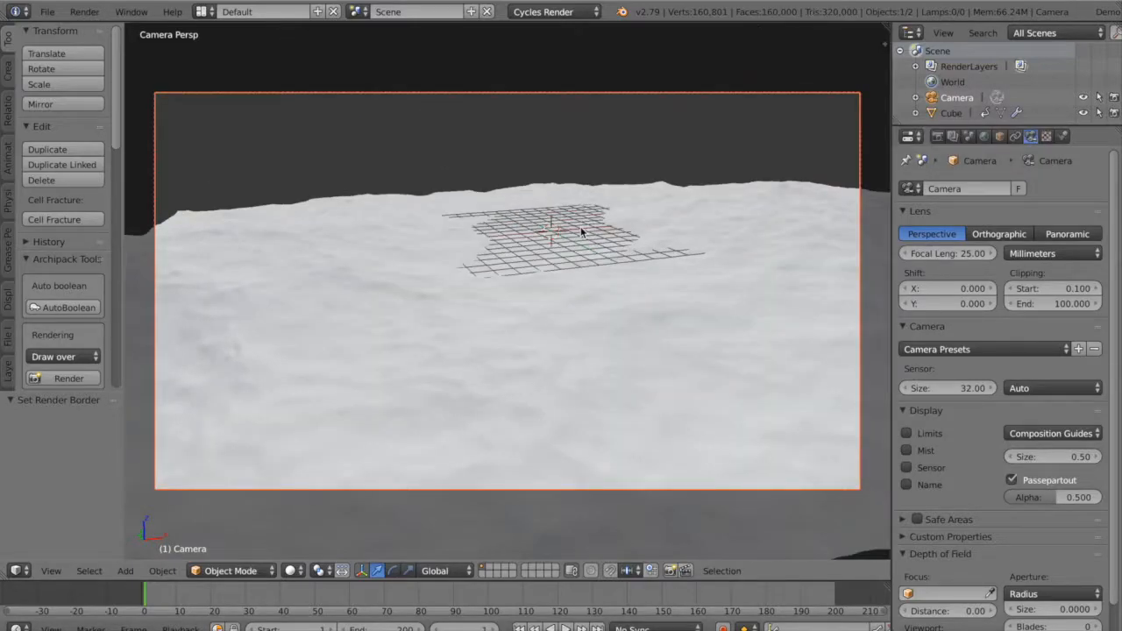
key("n")
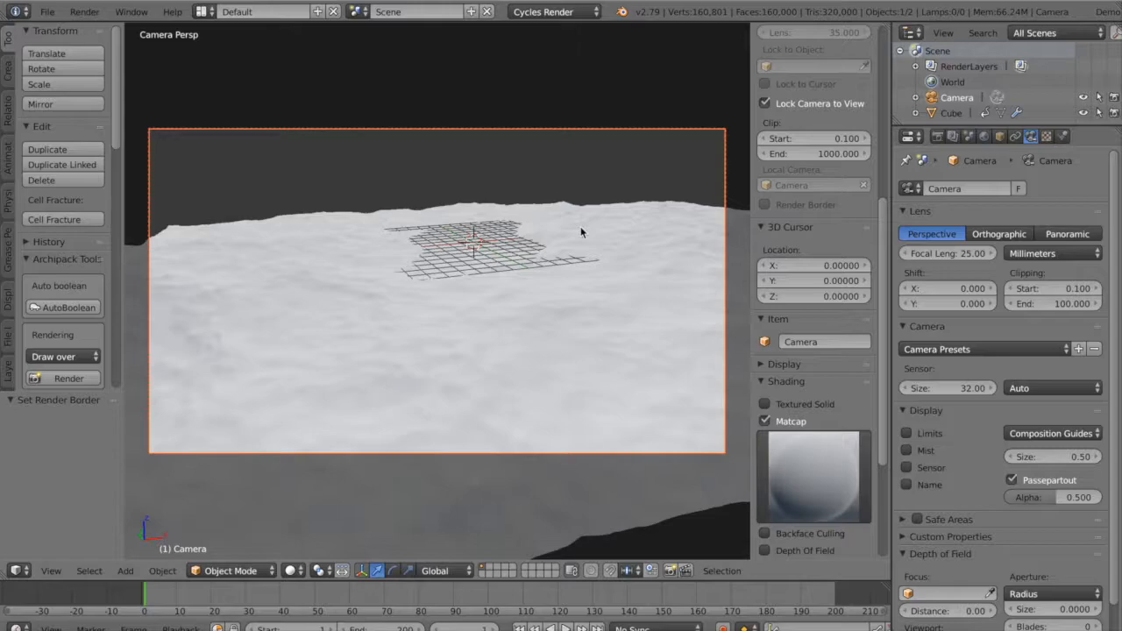
key("t")
key("n")
key("shift+z")
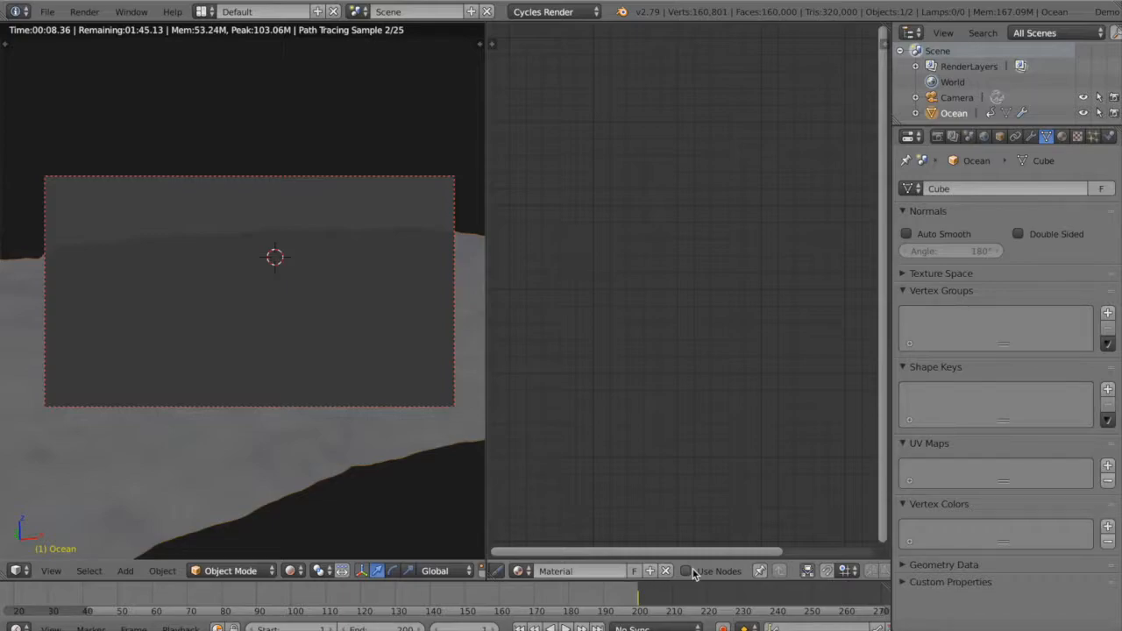
Enable nodes for the ocean's material
left_click(691, 572)
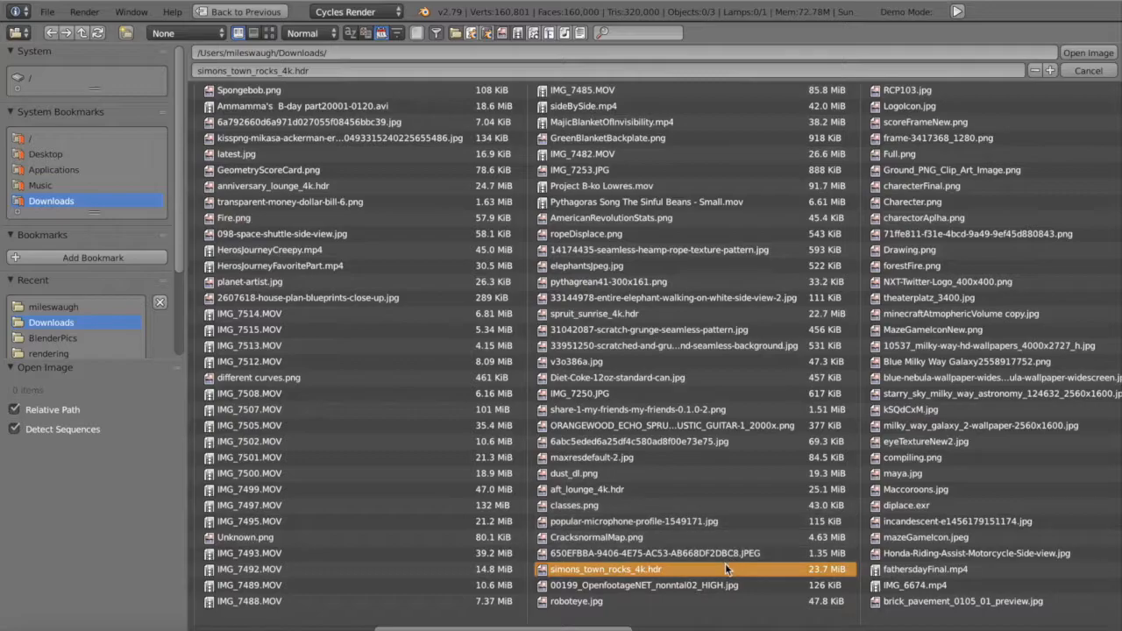
Load simons_town_rocks_4k.hdr into the world's Environment Texture node and save over the project file
double_click(705, 569)
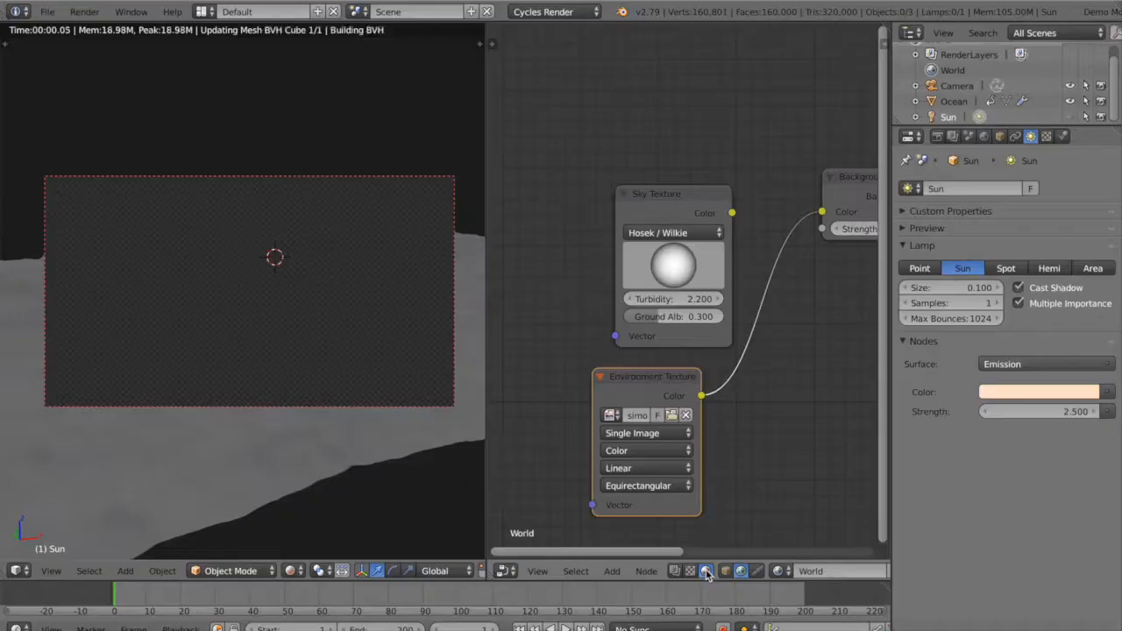
key("ctrl+s")
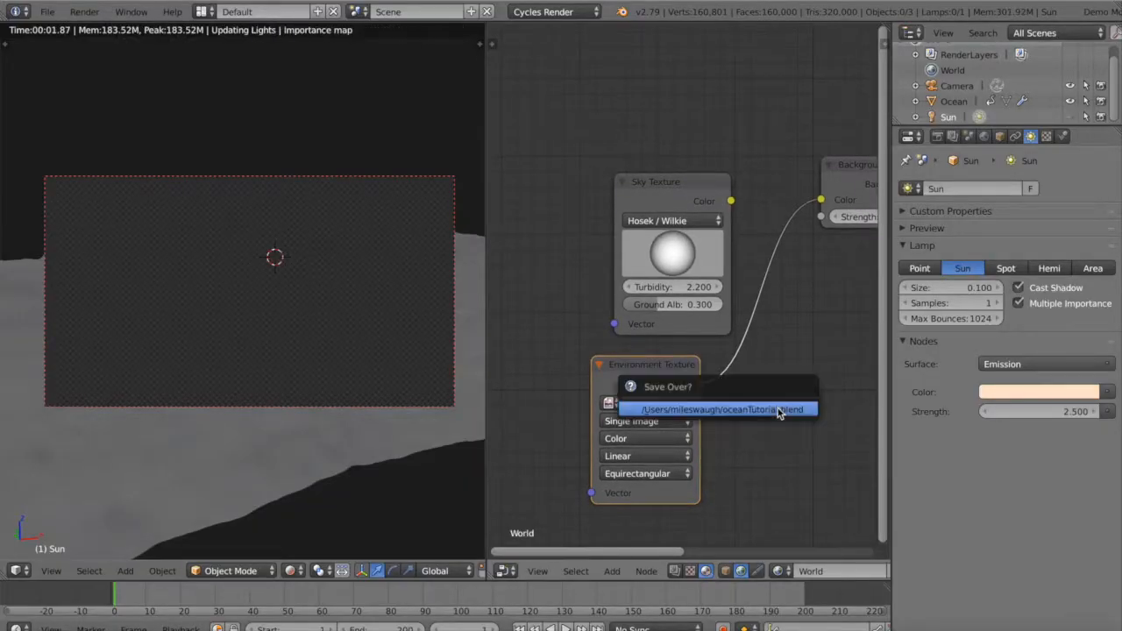
left_click(780, 413)
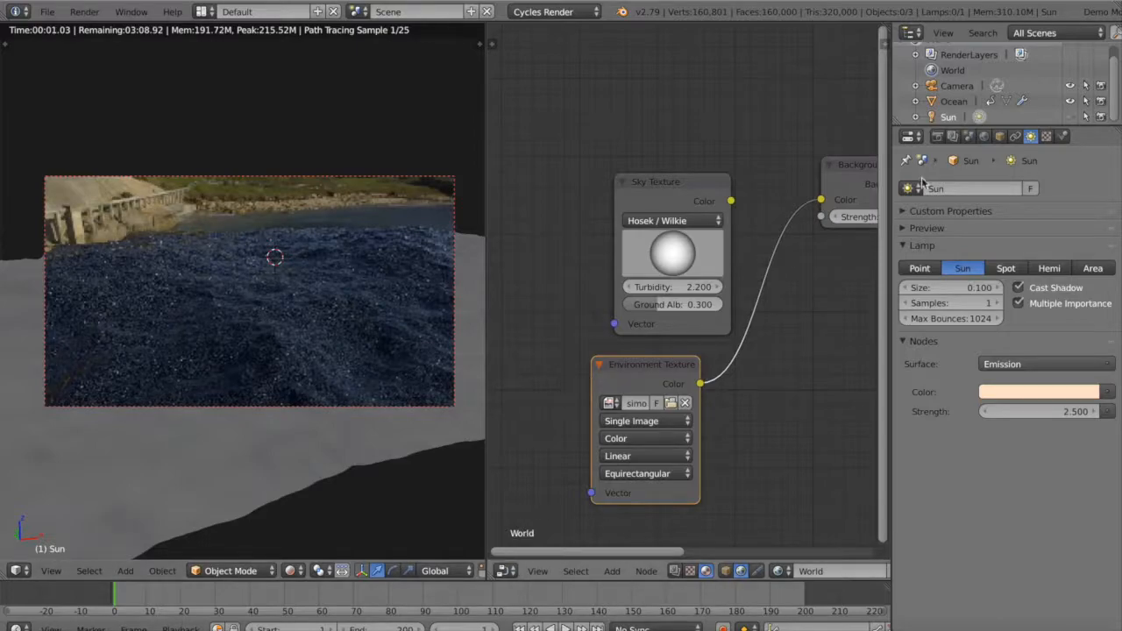
Make the film background transparent in the render settings and save over the project file
left_click(938, 136)
scroll(1016, 362, "down", 10)
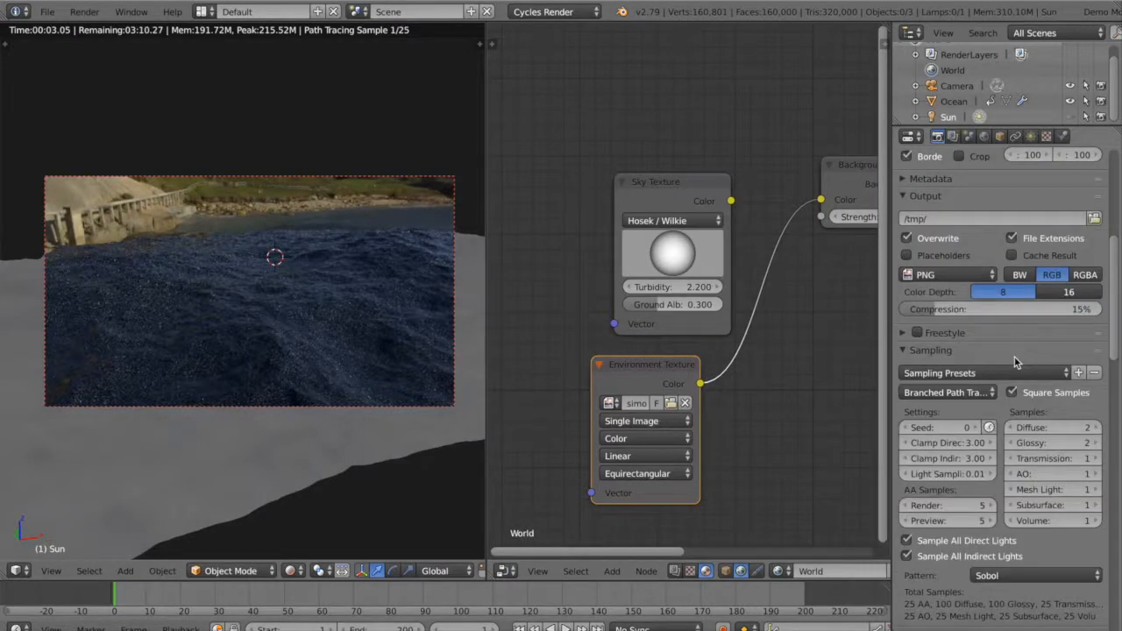
scroll(1016, 362, "down", 15)
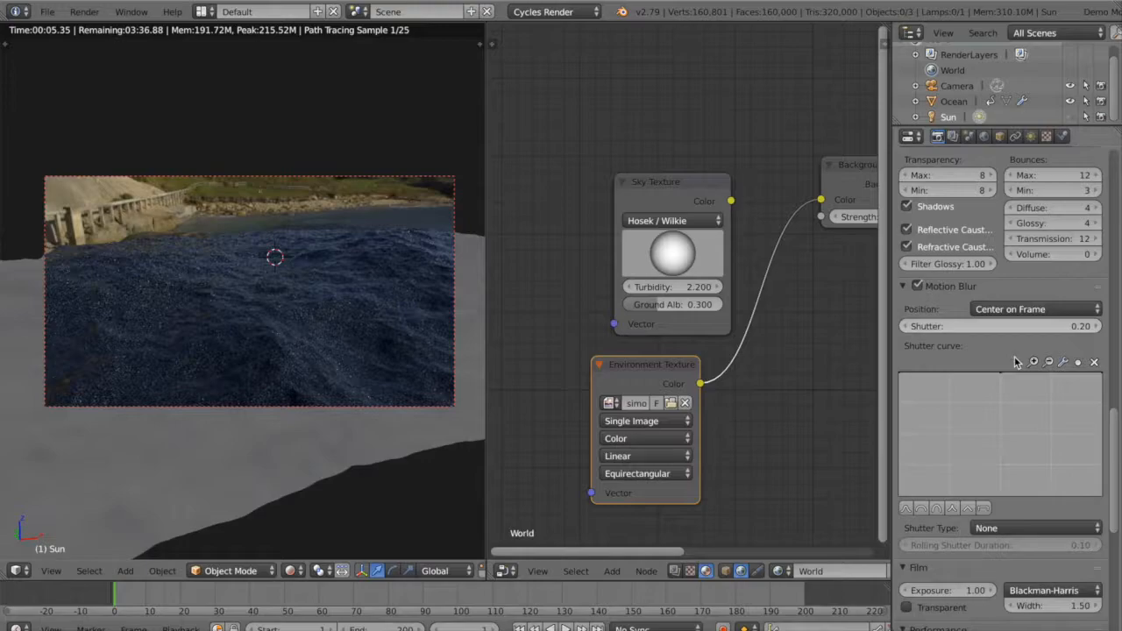
left_click(907, 402)
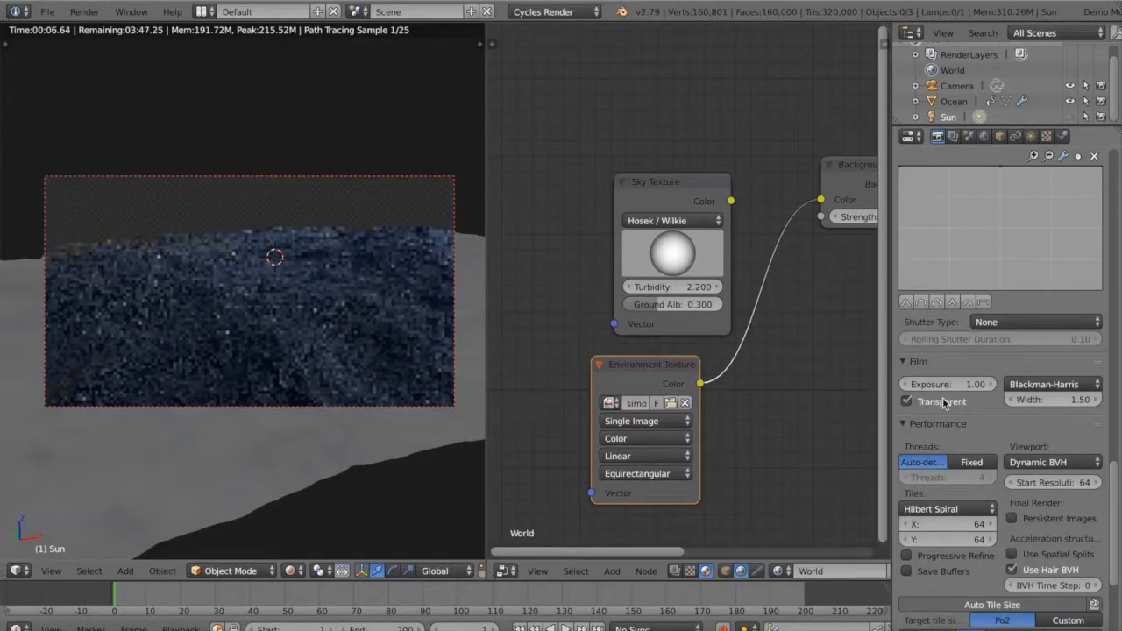
key("ctrl+s")
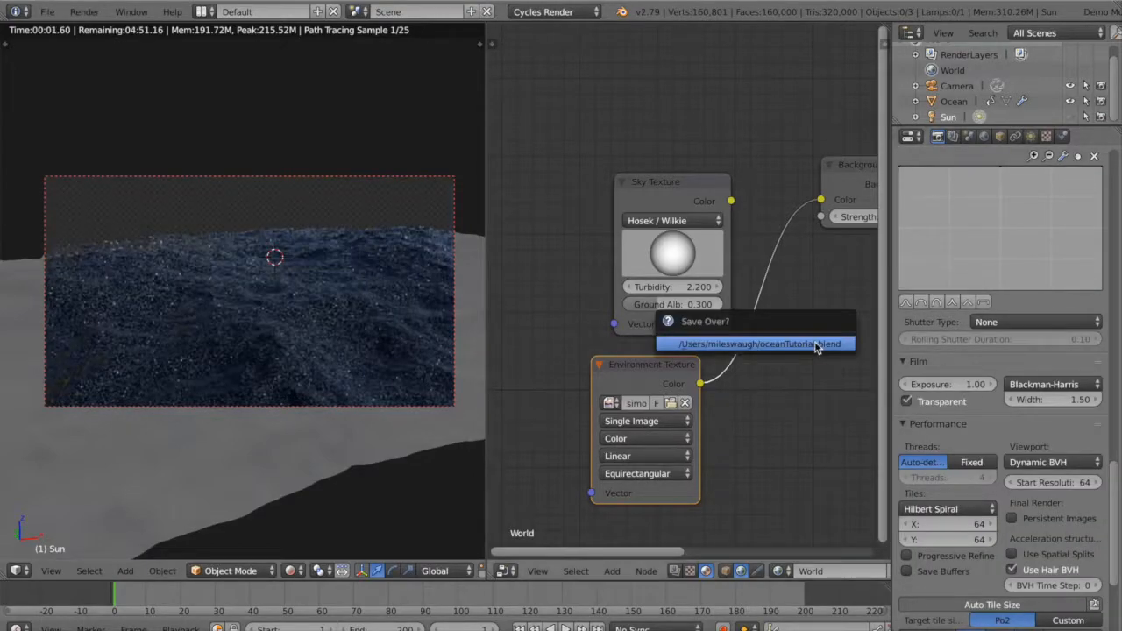
left_click(815, 343)
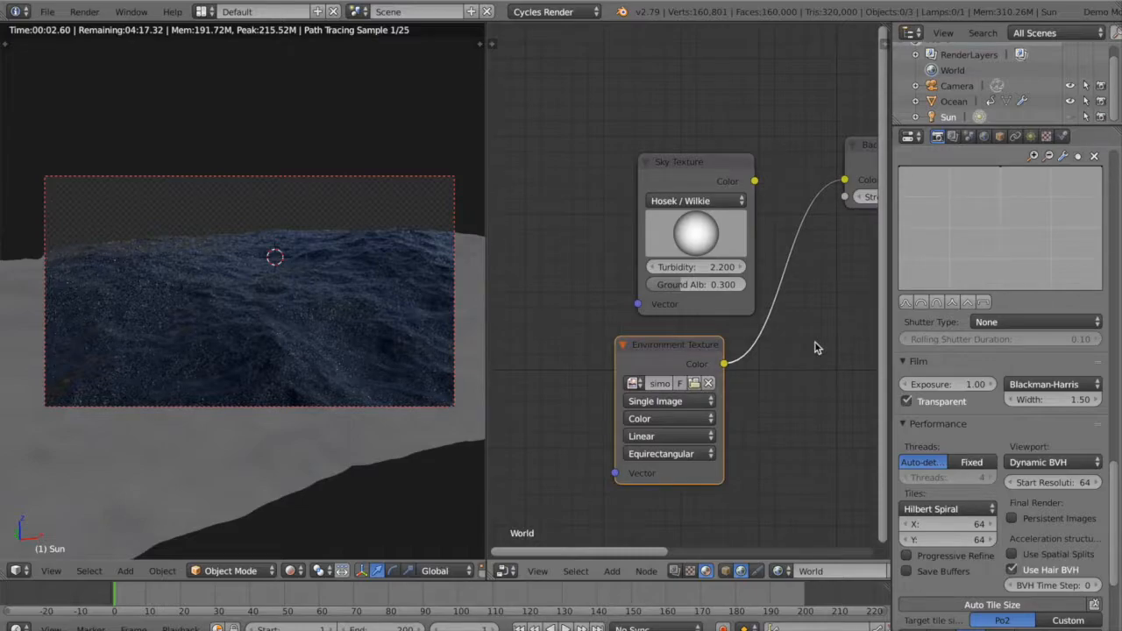
scroll(815, 348, "down", 1)
key("space")
type("mi")
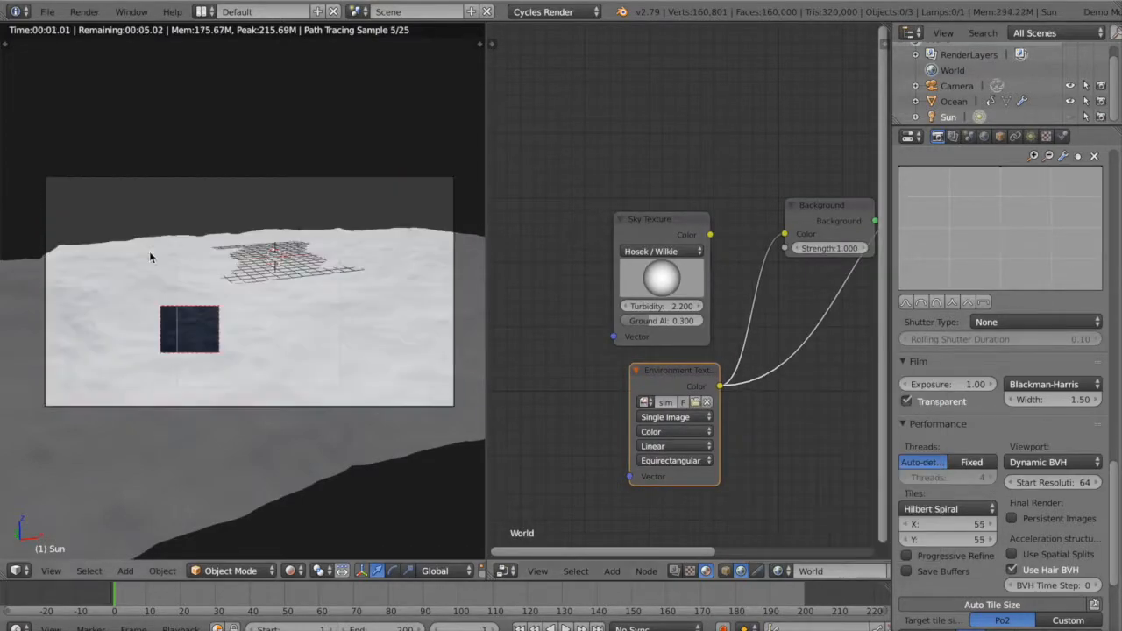
Redraw the render border over a larger part of the ocean in the camera view
key("ctrl+b")
left_click_drag(340, 387, 147, 253)
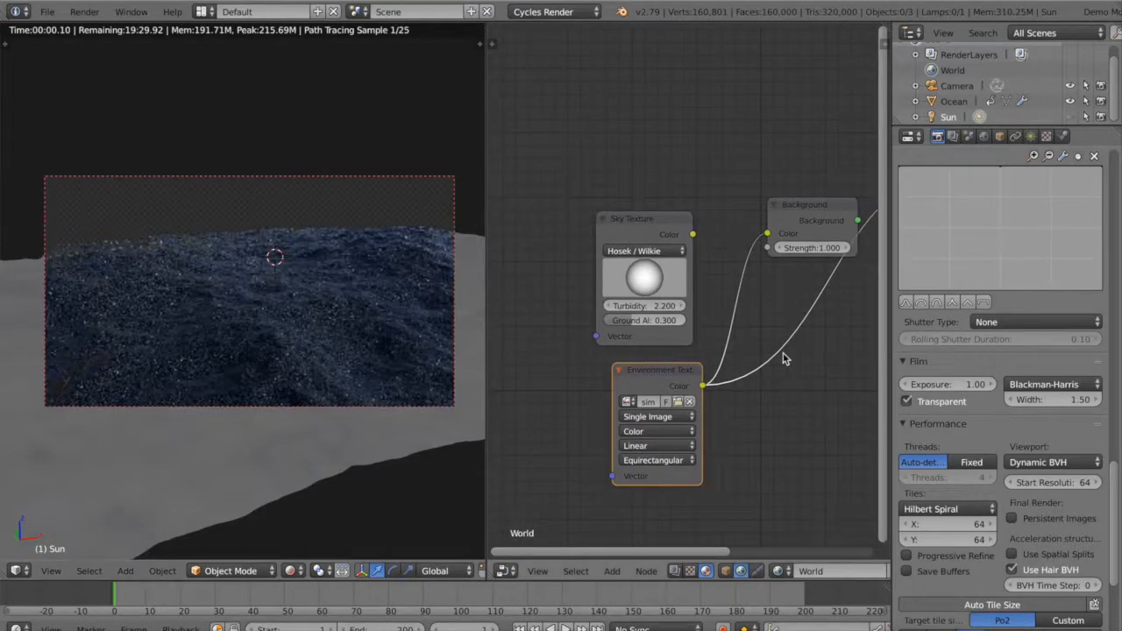
Add a MixRGB node to the world nodes and insert it into the link leaving the Environment Texture
key("shift+a")
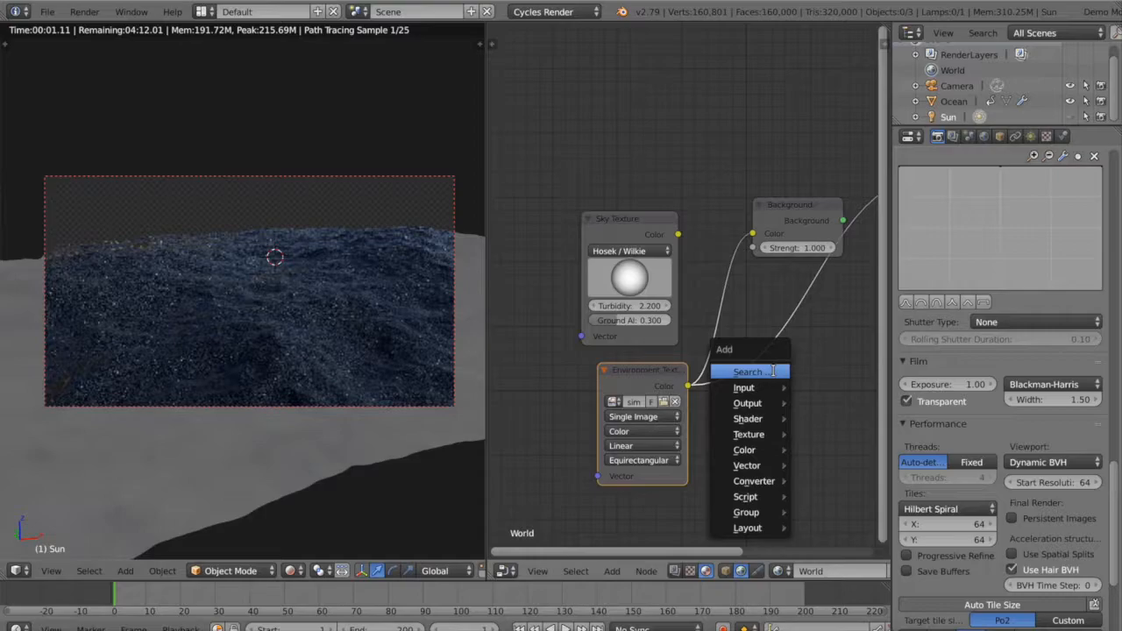
left_click(746, 372)
type("mix")
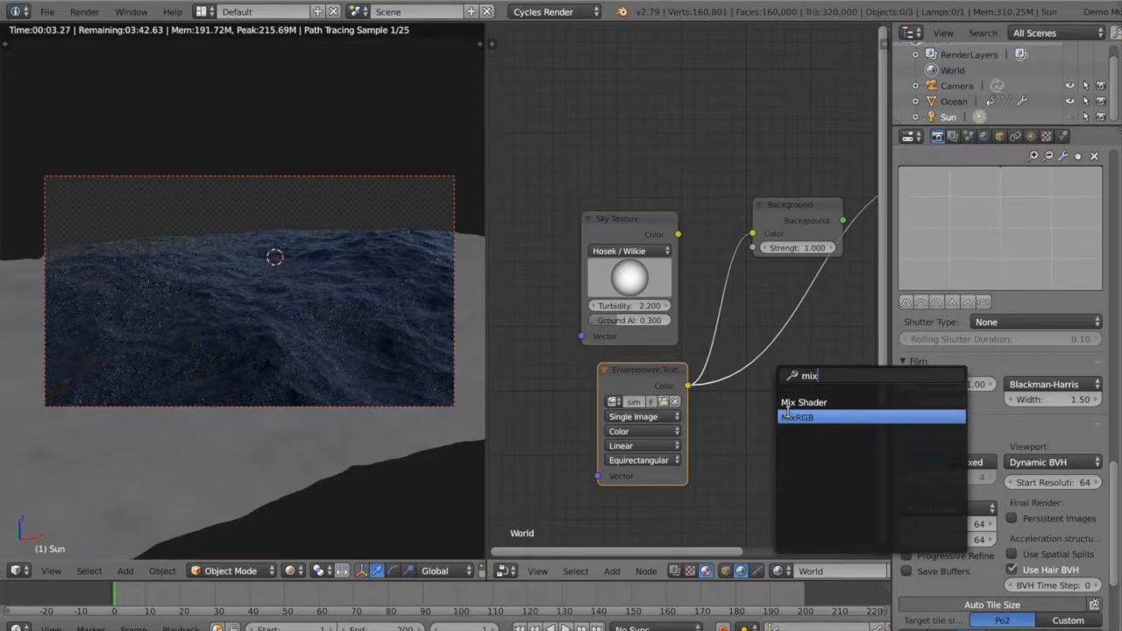
left_click(788, 414)
left_click(762, 321)
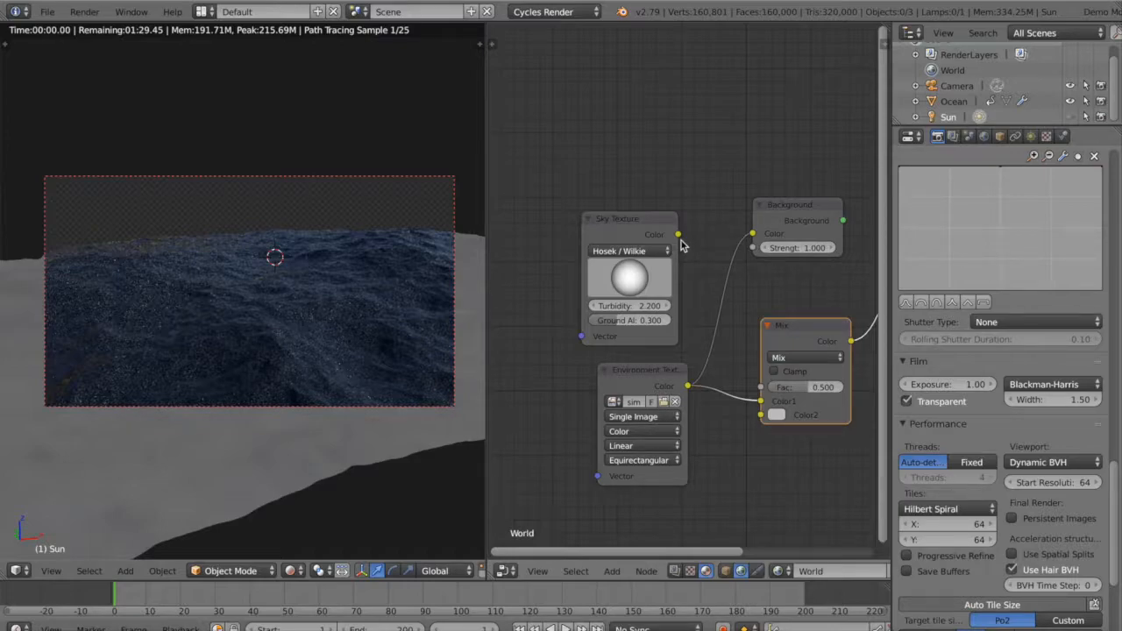
Connect the Sky Texture's colour to the Mix node's Color1 input and set the mix factor to 0.8
left_click_drag(679, 235, 760, 400)
double_click(792, 389)
type("0")
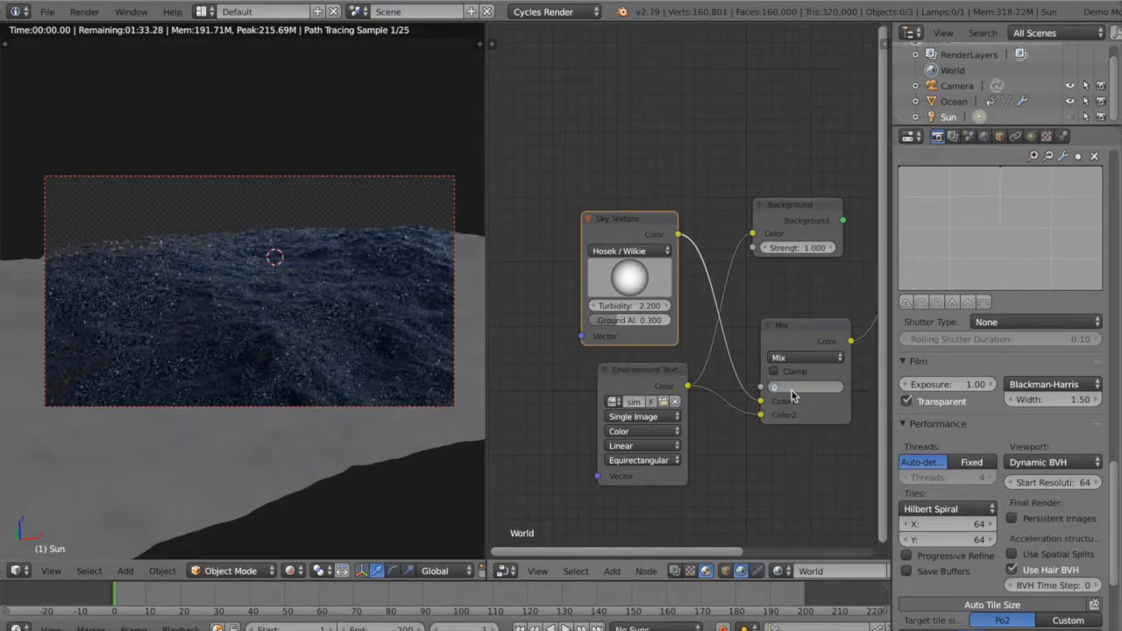
type(".8")
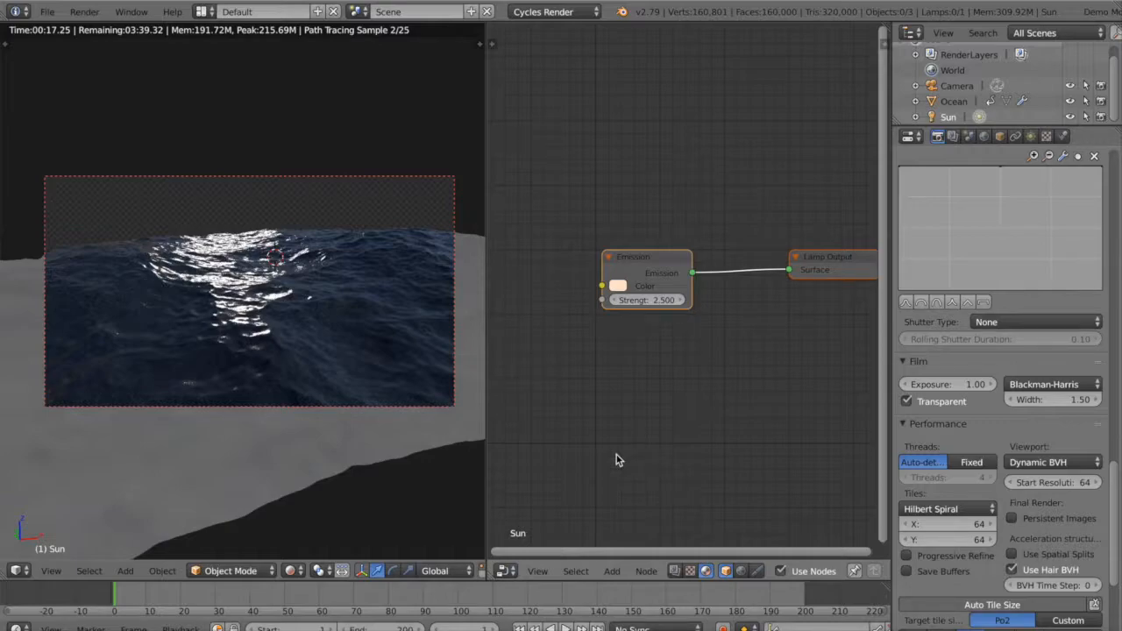
Set the sun lamp's size to 0.5
left_click(1030, 136)
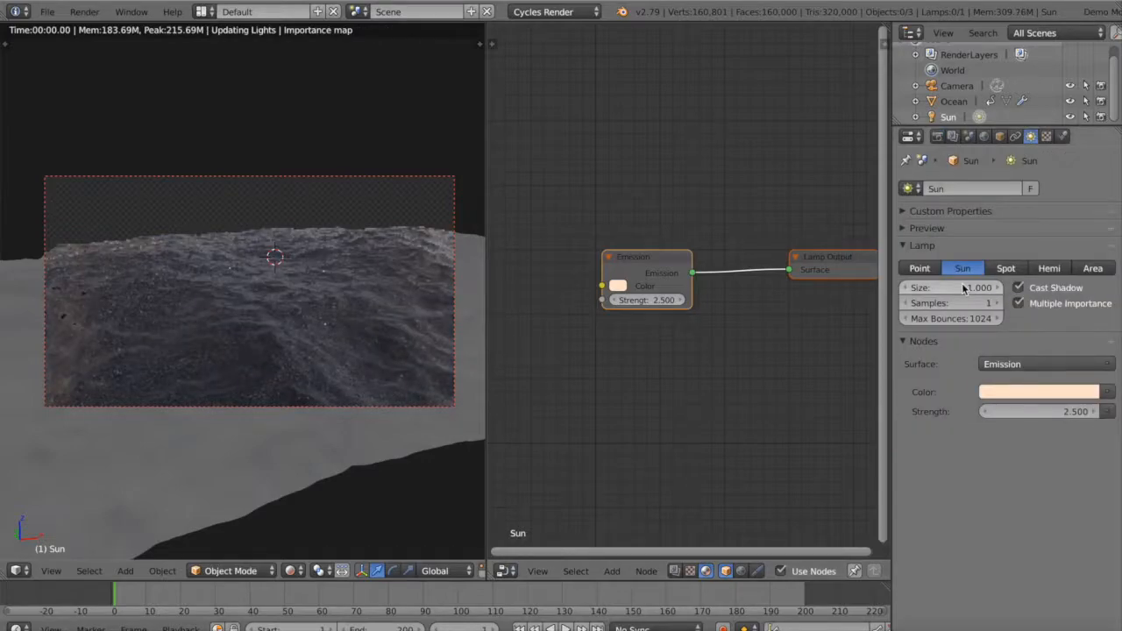
double_click(962, 288)
type(".5")
key("Return")
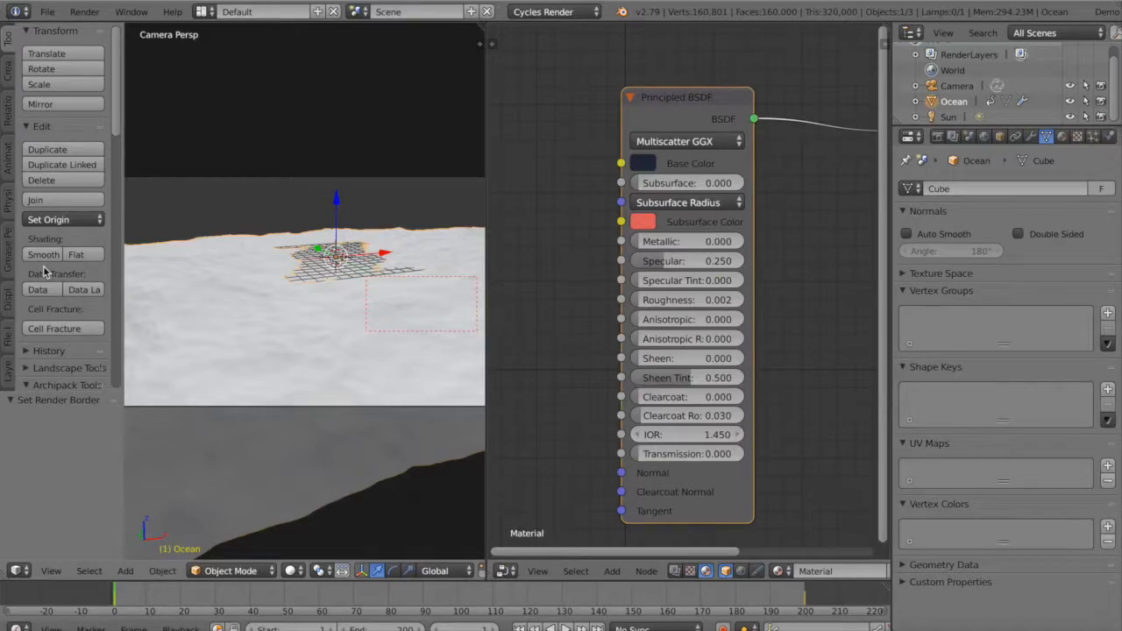
Hide the viewport's tool shelf and save over the project file
key("t")
key("ctrl+s")
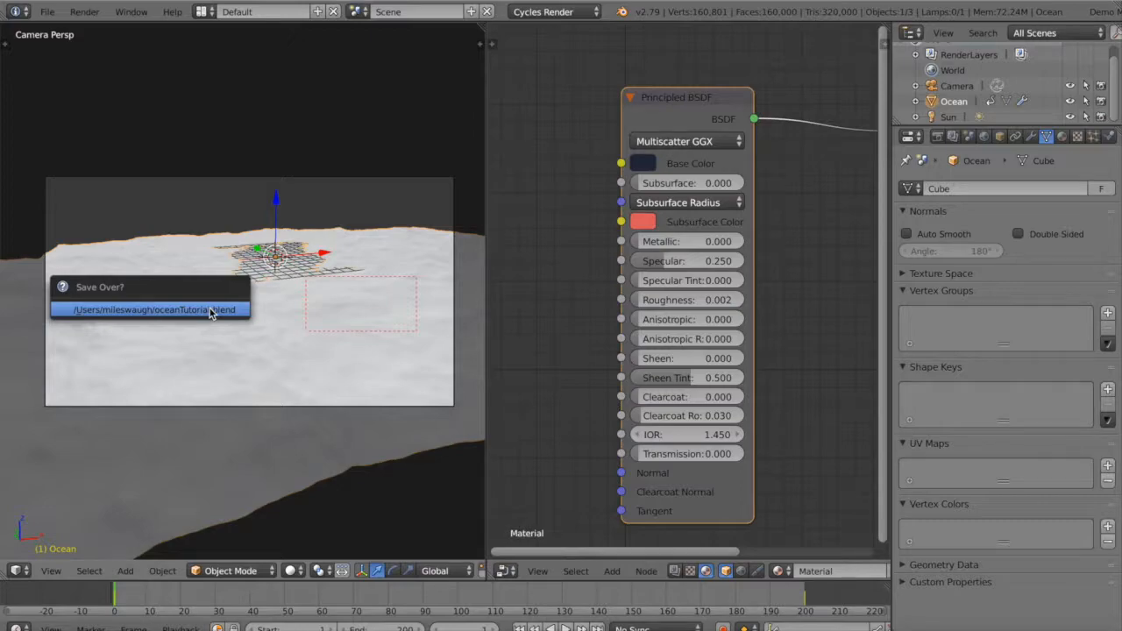
Add an Edge Split modifier to the ocean object
left_click(1030, 136)
left_click(1006, 223)
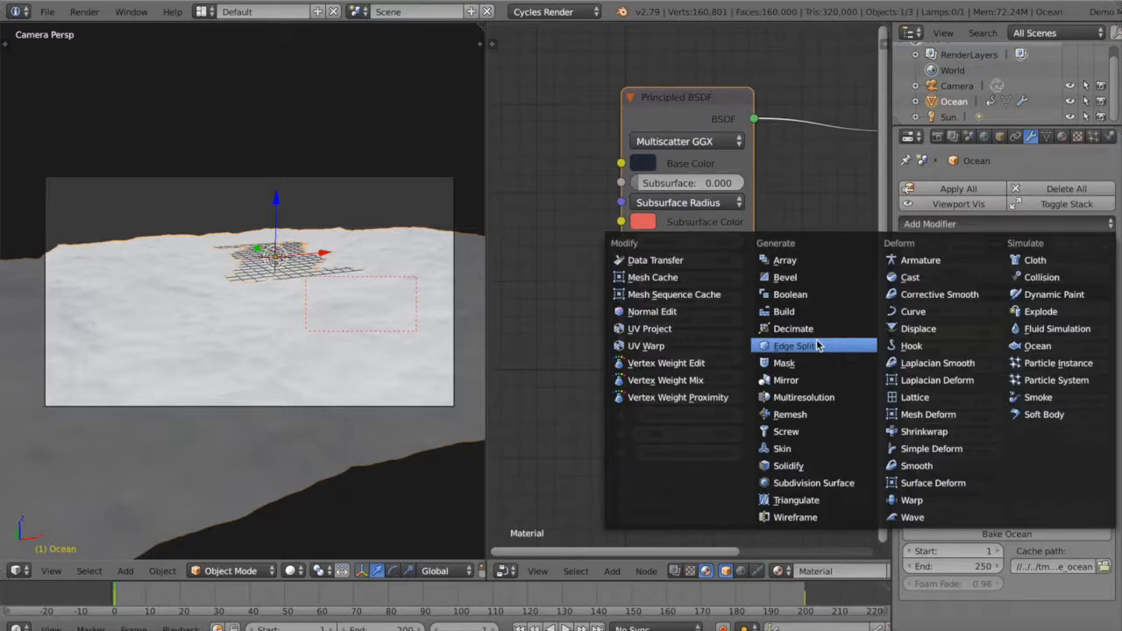
left_click(811, 346)
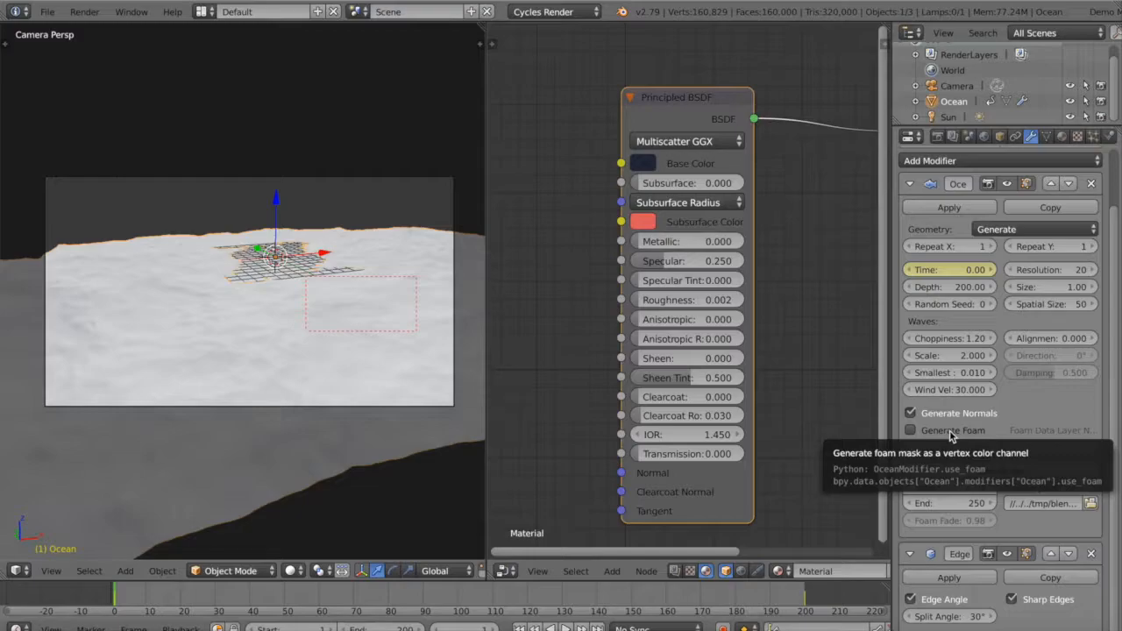
Turn on Generate Foam in the Ocean modifier with the foam data layer named FOAM, and save the project
left_click(951, 430)
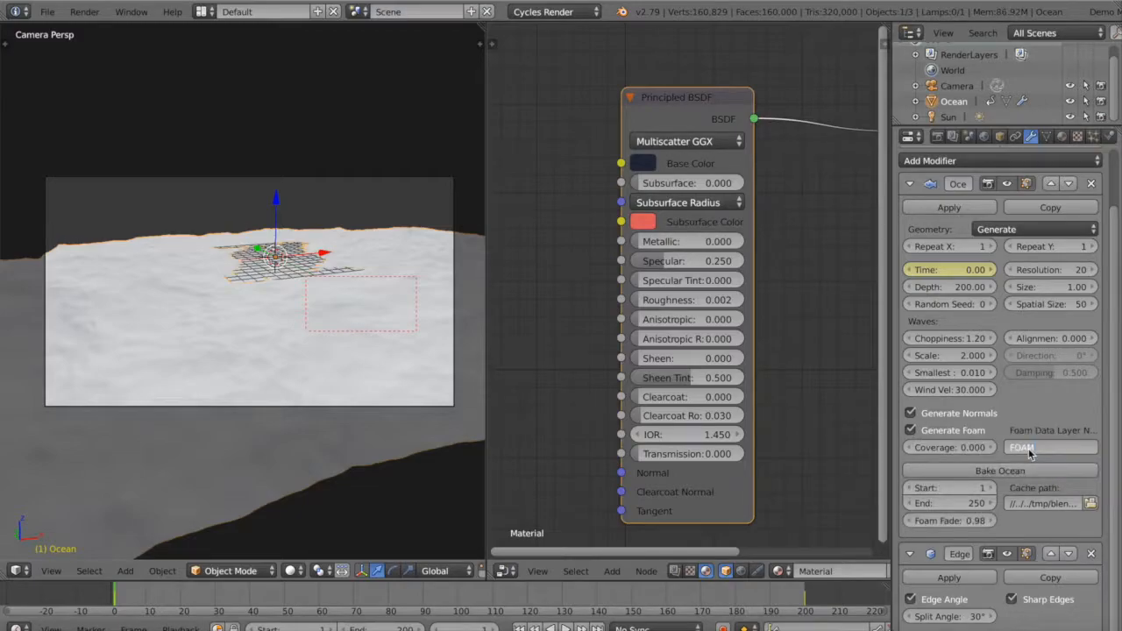
key("ctrl+s")
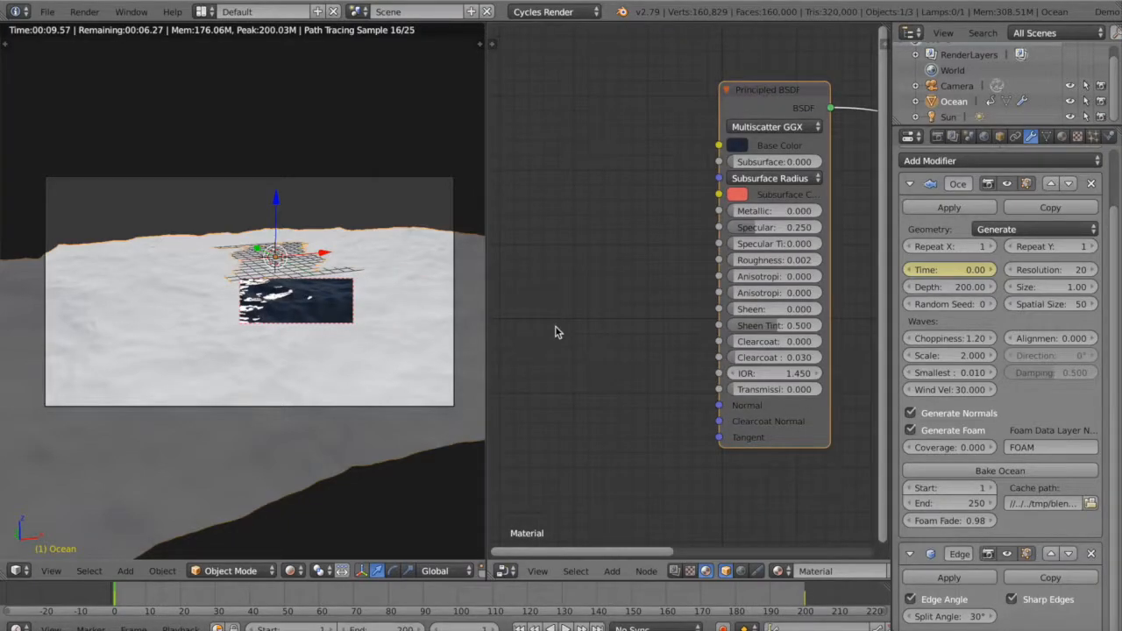
Add an Attribute node to the ocean material and place it beside the Principled BSDF node
key("shift+a")
type("a")
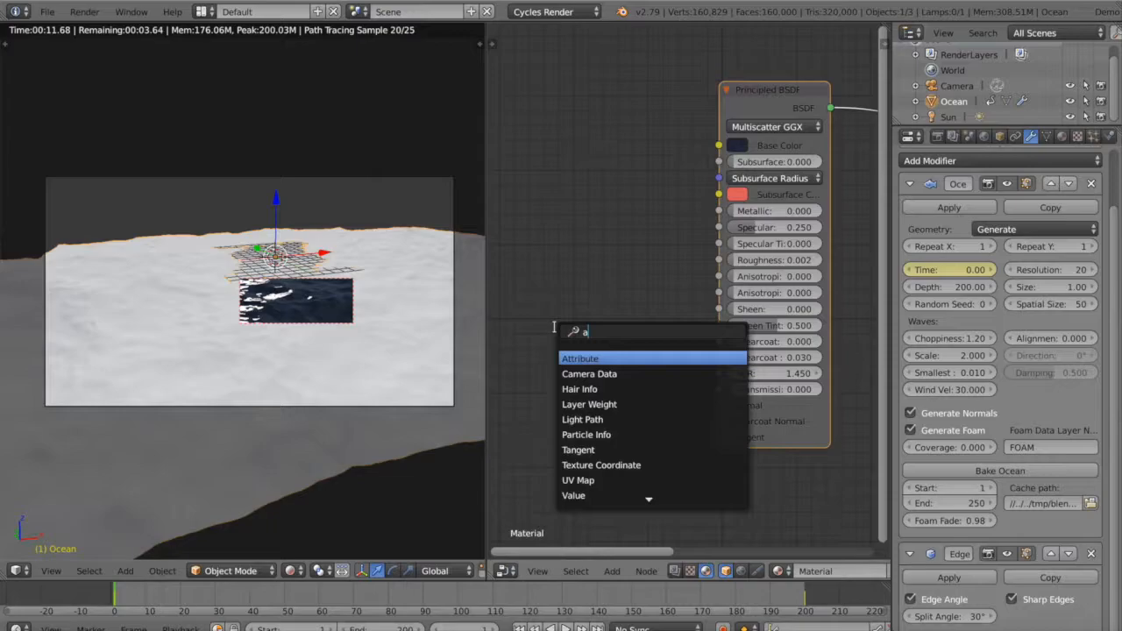
key("Return")
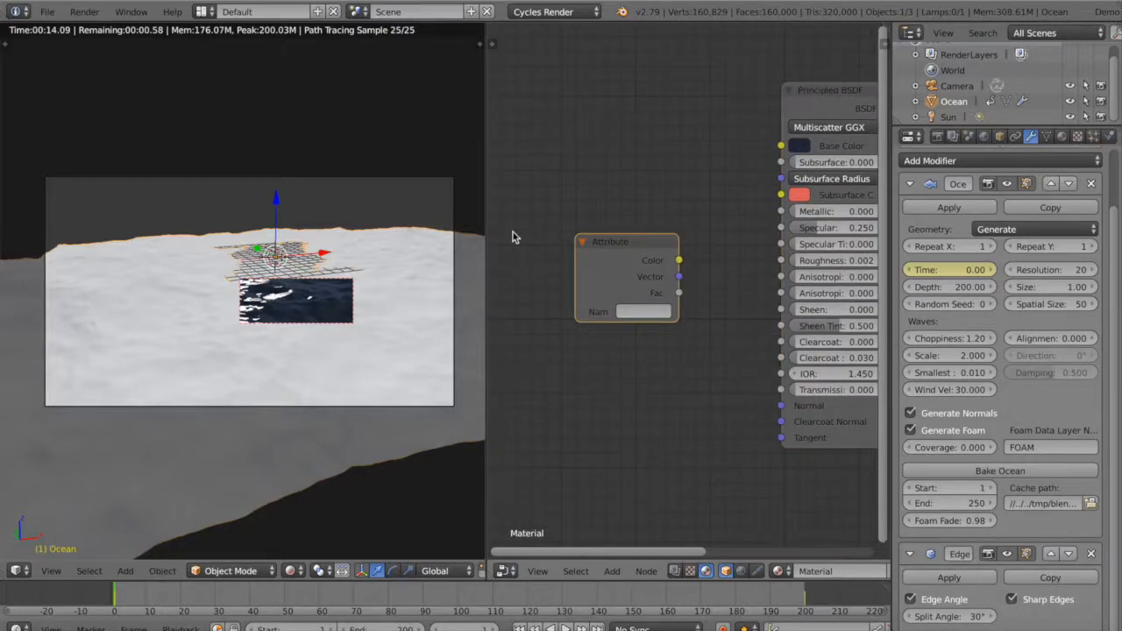
left_click_drag(586, 242, 581, 178)
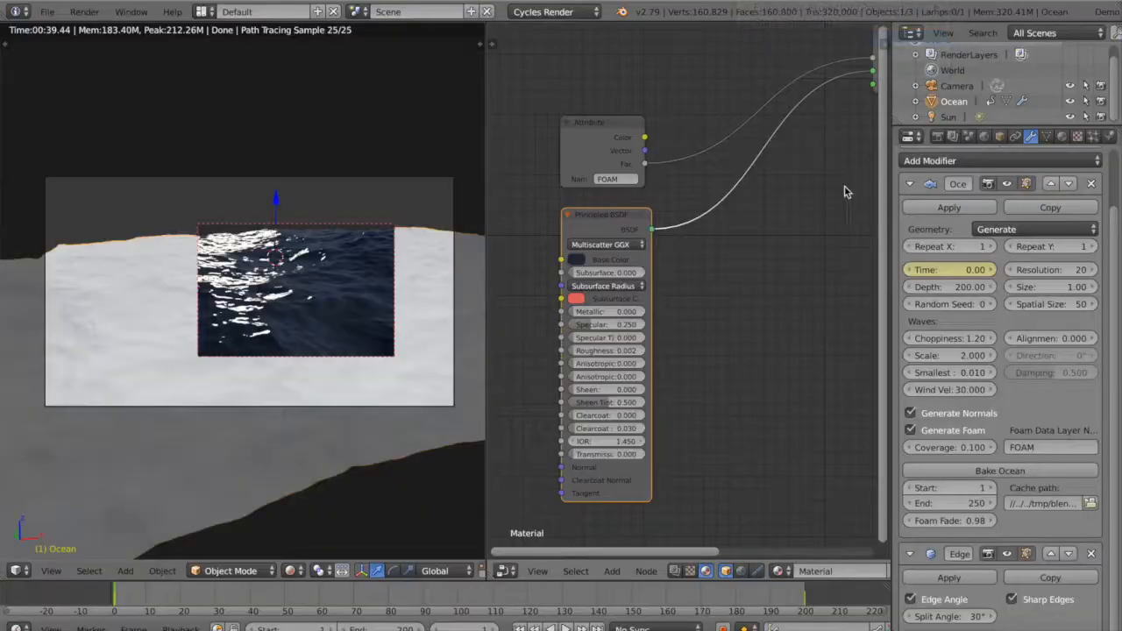
Add a second Principled BSDF node below the existing one, preview it on the ocean, and save over the project file
key("ctrl+s")
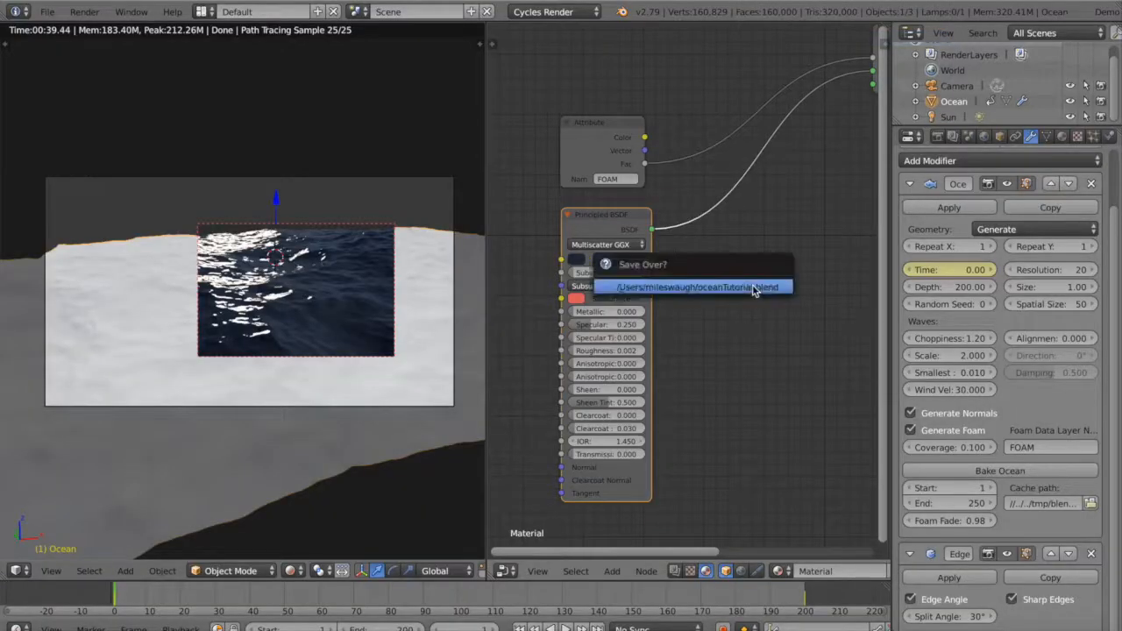
left_click(754, 288)
scroll(752, 284, "down", 5, "shift")
key("shift+a")
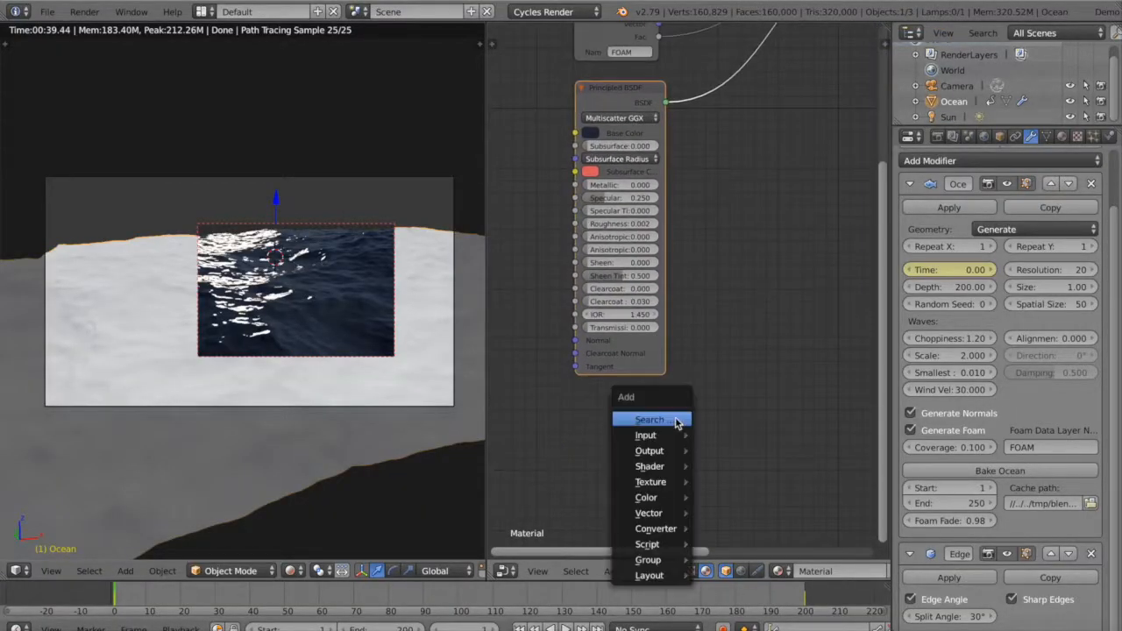
left_click(674, 421)
type("prin")
key("Return")
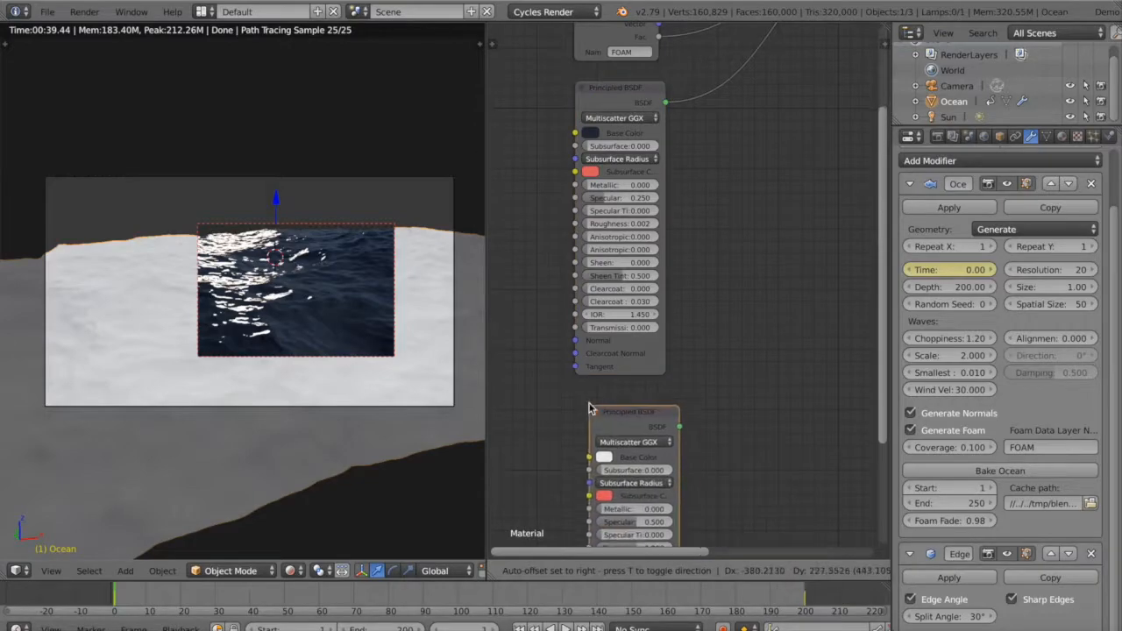
left_click(577, 404)
left_click(593, 412, "ctrl+shift")
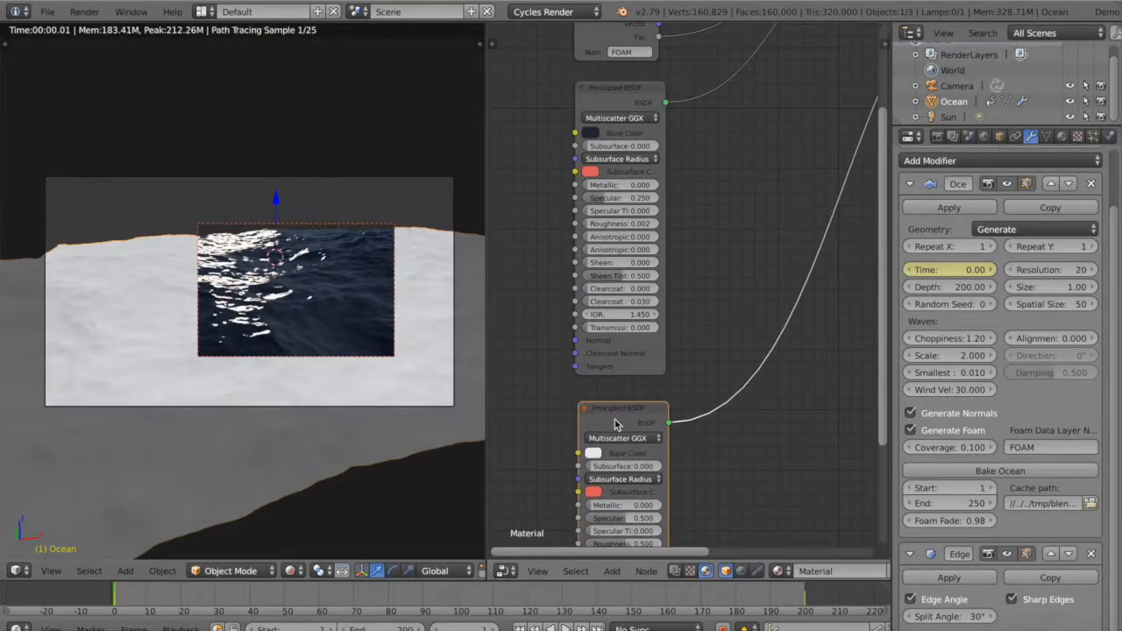
key("ctrl+s")
left_click(716, 422)
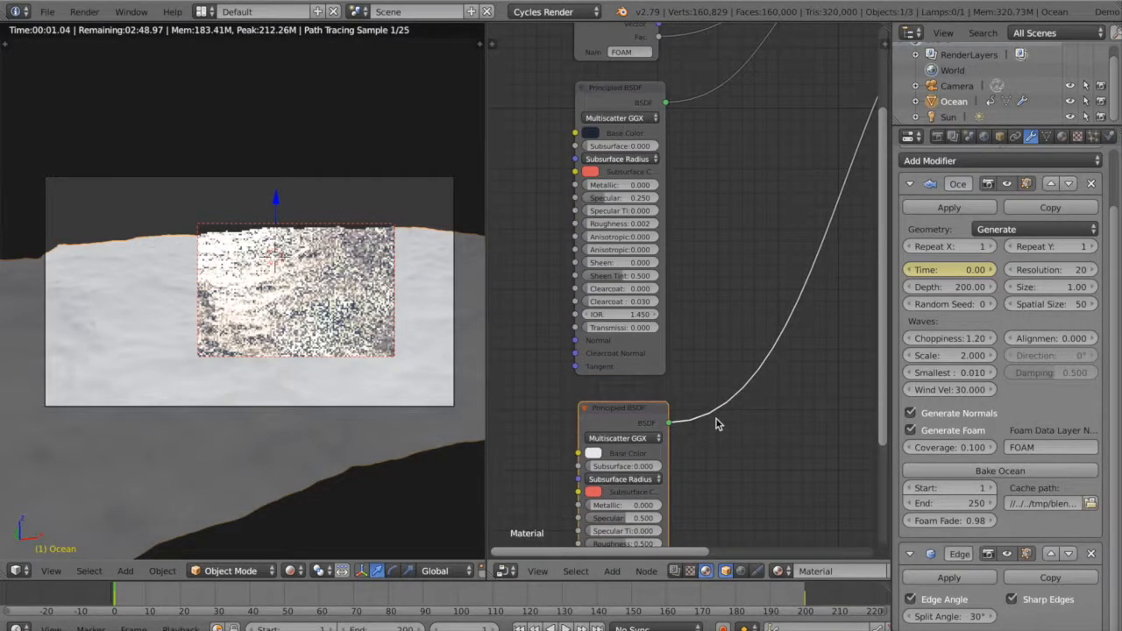
Connect the second Principled BSDF to the Mix Shader's free shader input
scroll(751, 363, "down", 3, "shift")
scroll(752, 363, "down", 1)
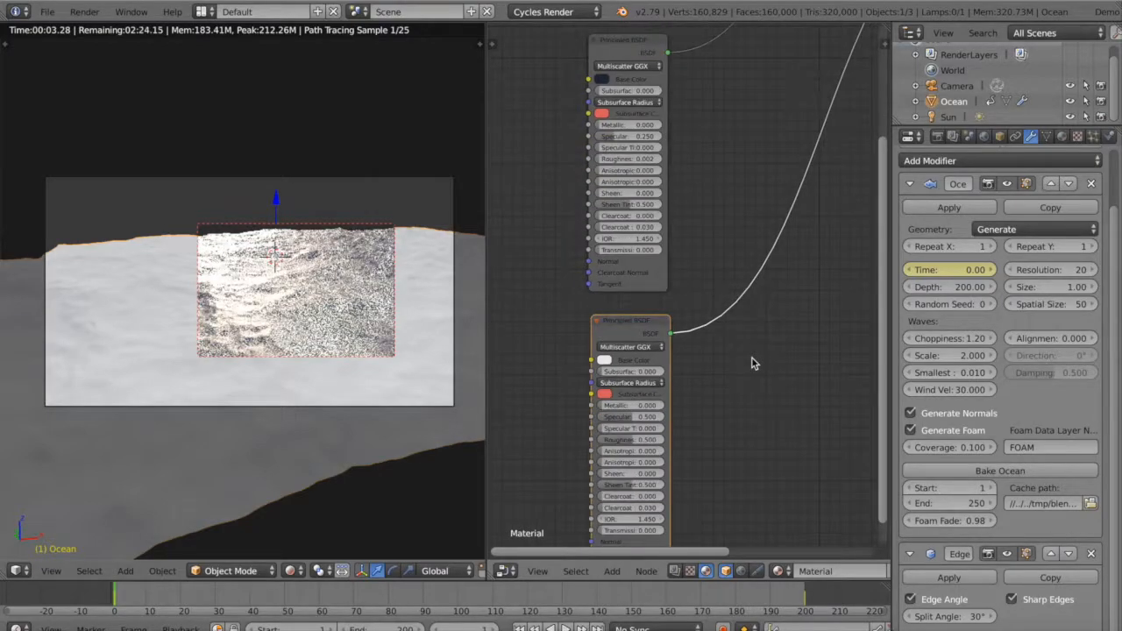
scroll(751, 363, "down", 2)
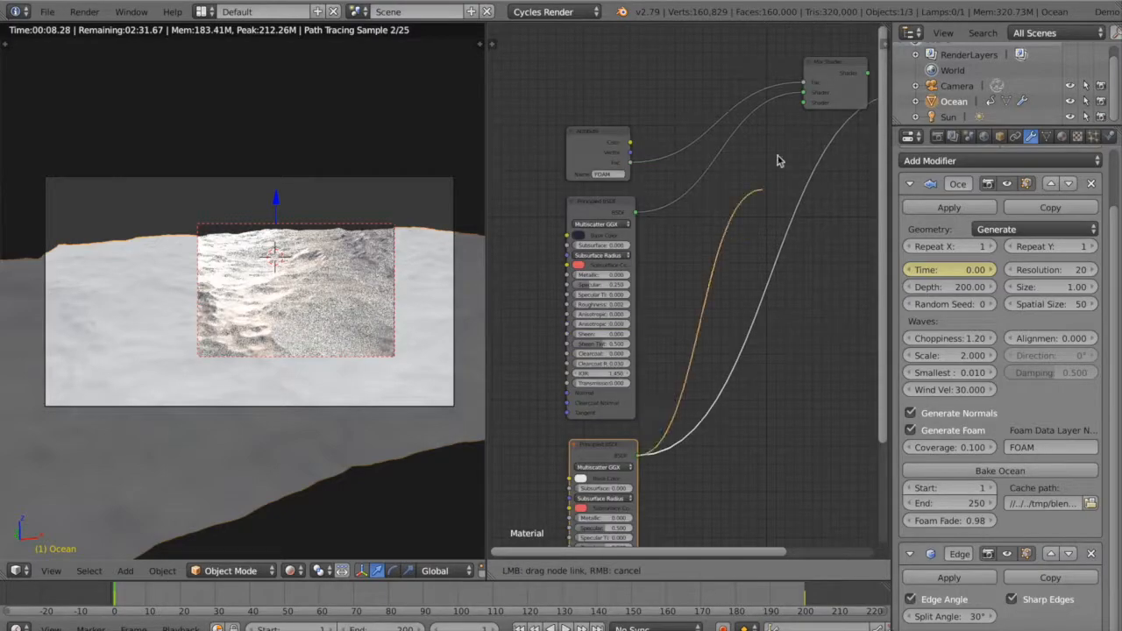
left_click_drag(778, 158, 804, 103)
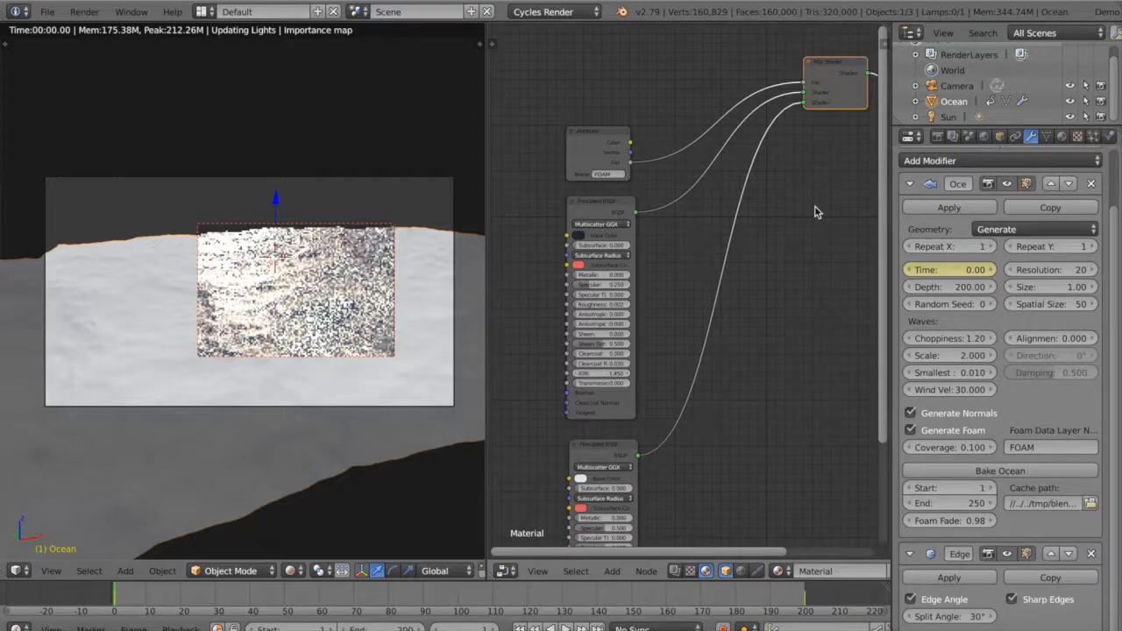
Limit the rendered preview to a small border region over the ocean near the camera frame's left edge
key("ctrl+b")
left_click_drag(119, 304, 224, 368)
key("ctrl+b")
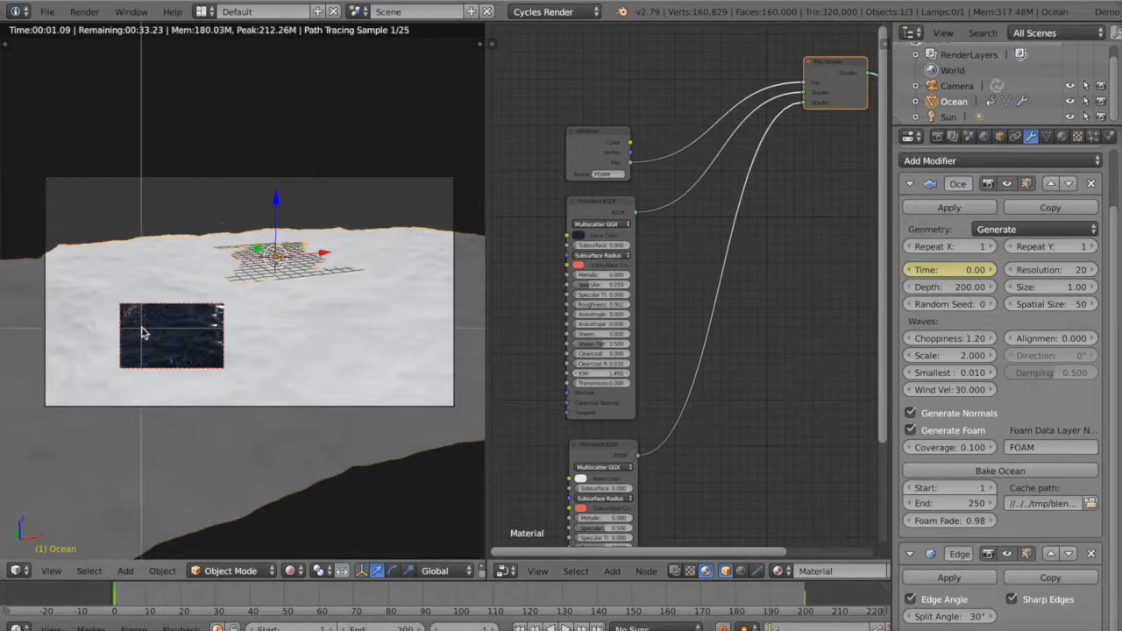
key("Escape")
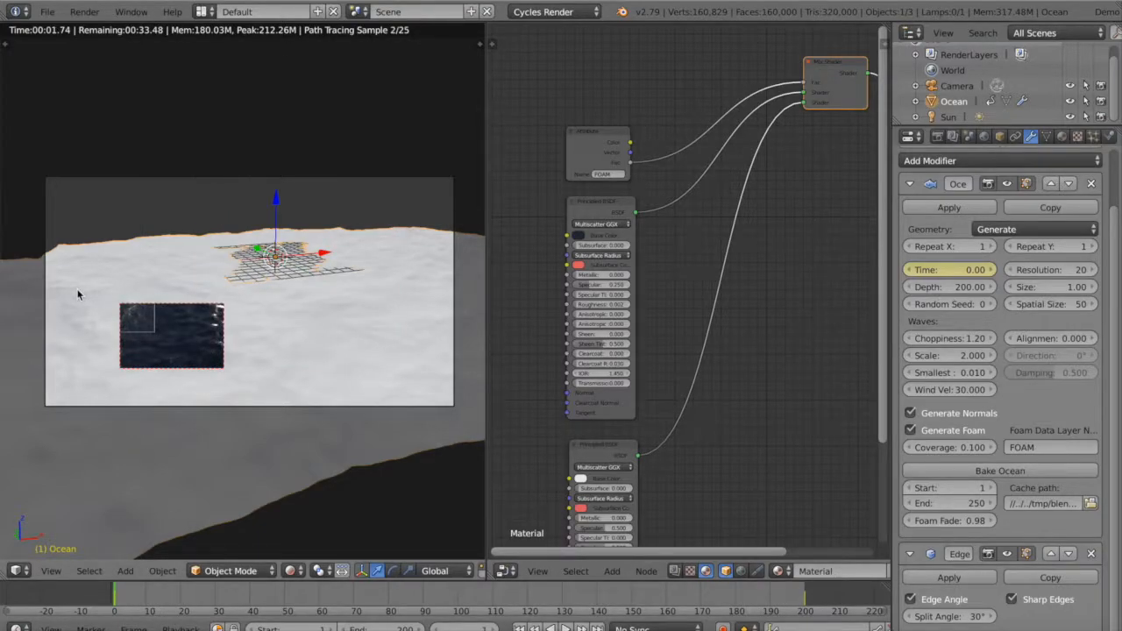
key("ctrl+b")
left_click_drag(69, 283, 154, 332)
Try a ColorRamp between the FOAM attribute and the Mix Shader factor, adjust its stop, and remove the node
scroll(683, 271, "up", 1)
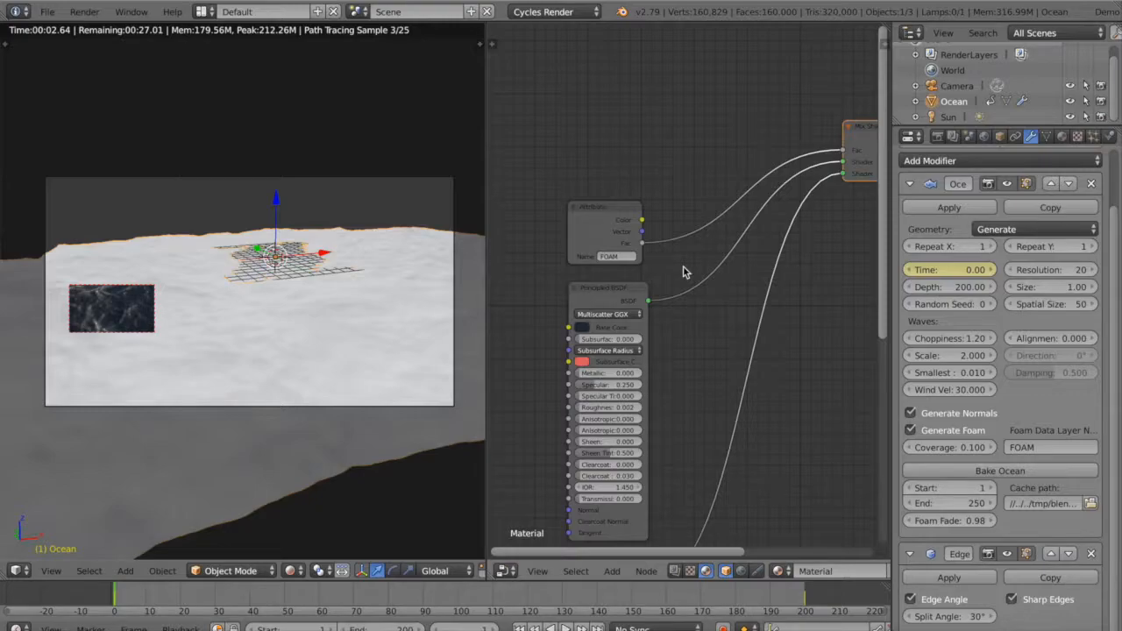
key("shift+a")
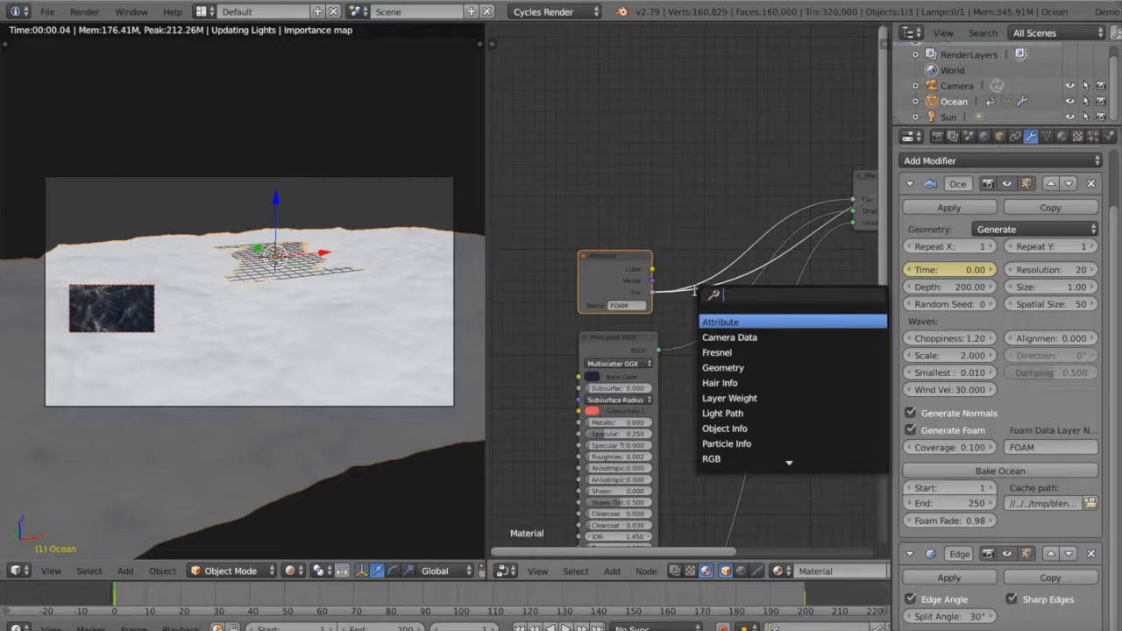
type("ramp")
key("Return")
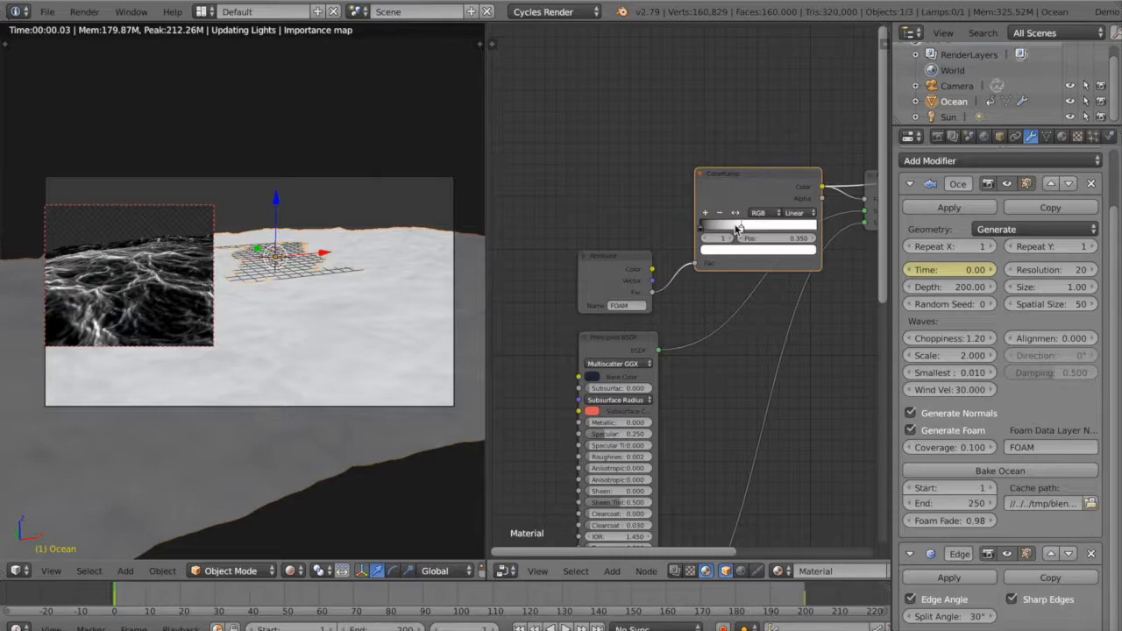
left_click_drag(738, 228, 724, 229)
key("ctrl+x")
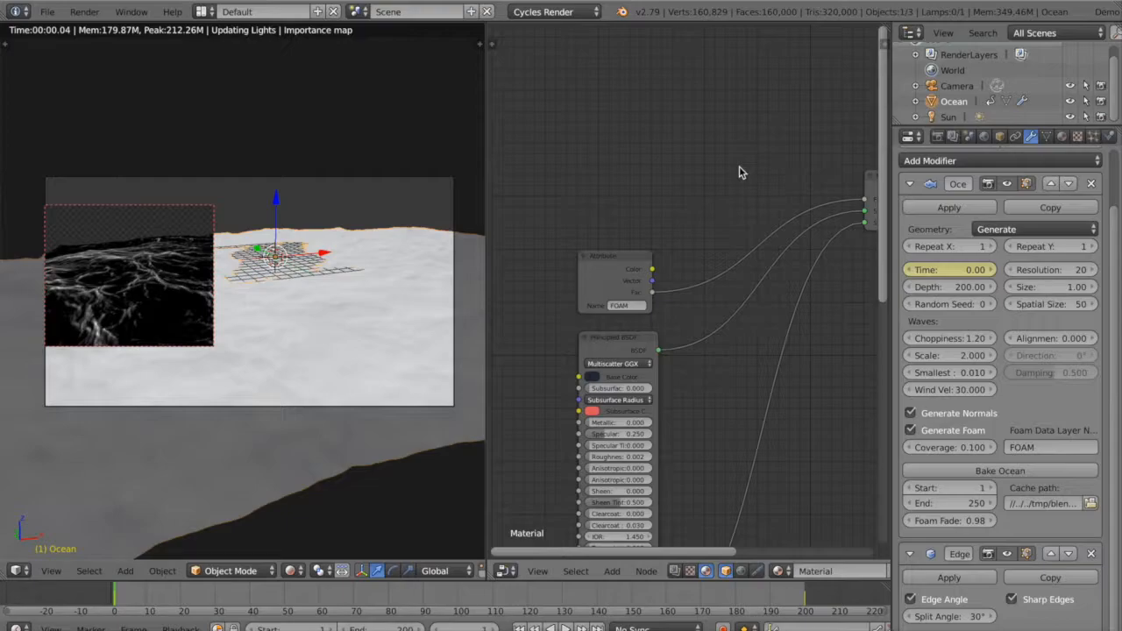
Leave the camera view, place a Bump node between the Noise Texture and the water's Principled BSDF, and save the project
key("Home")
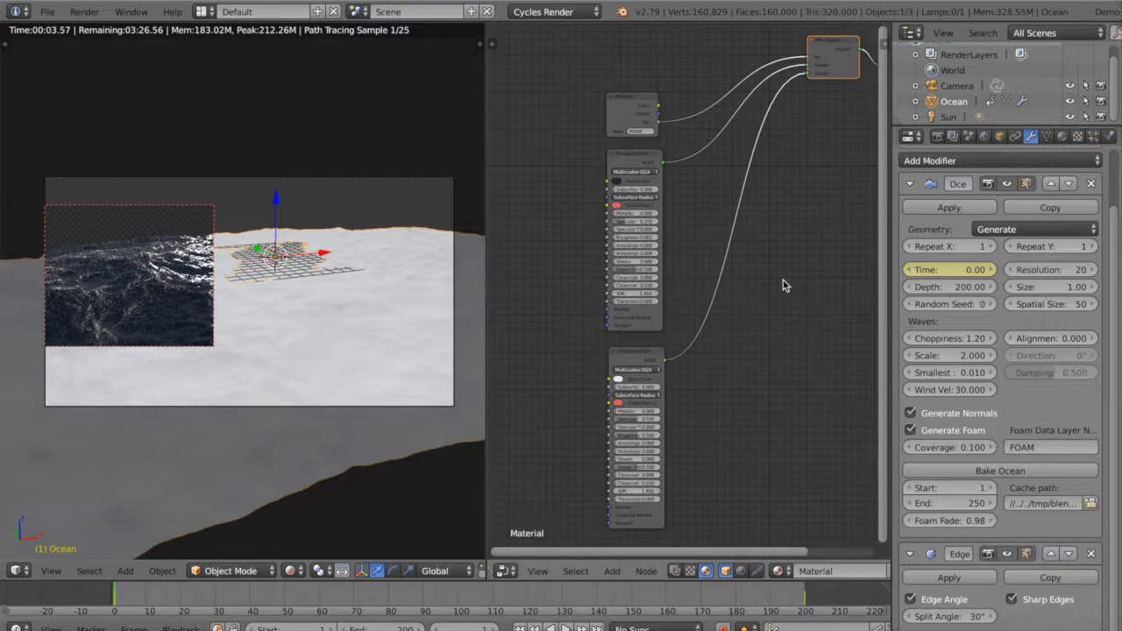
key("KP_0")
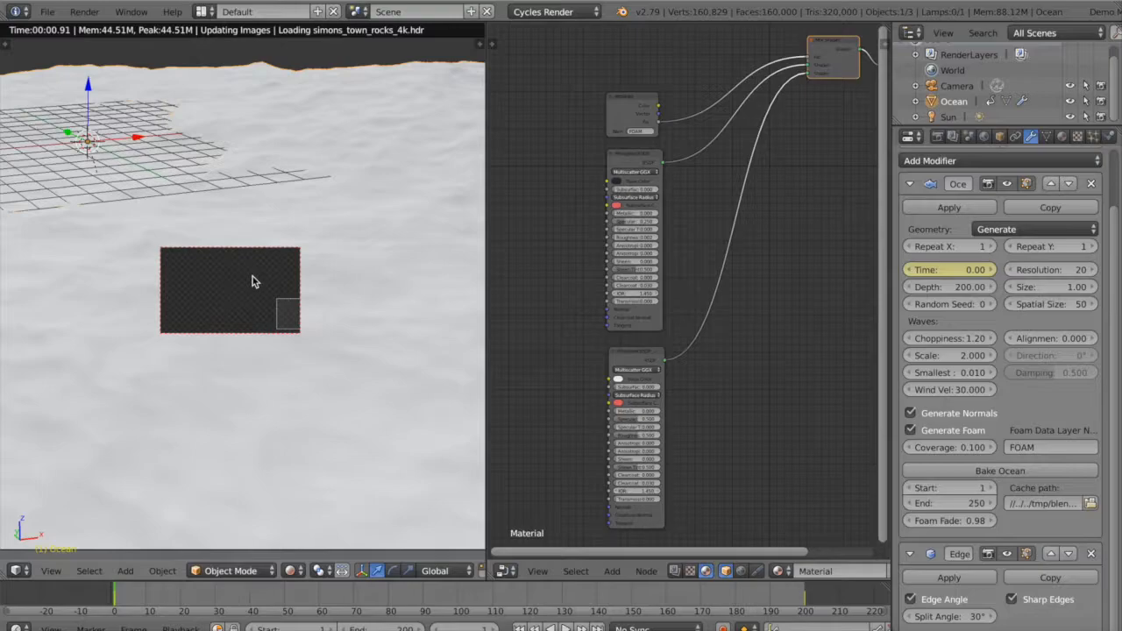
scroll(710, 304, "down", 3, "shift")
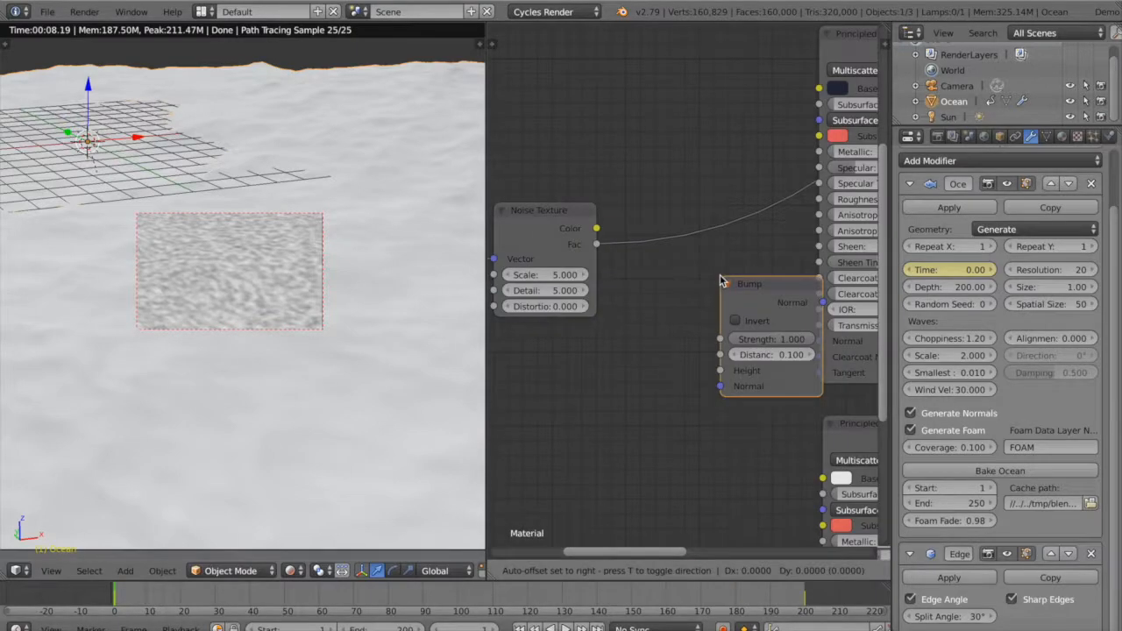
left_click(656, 290)
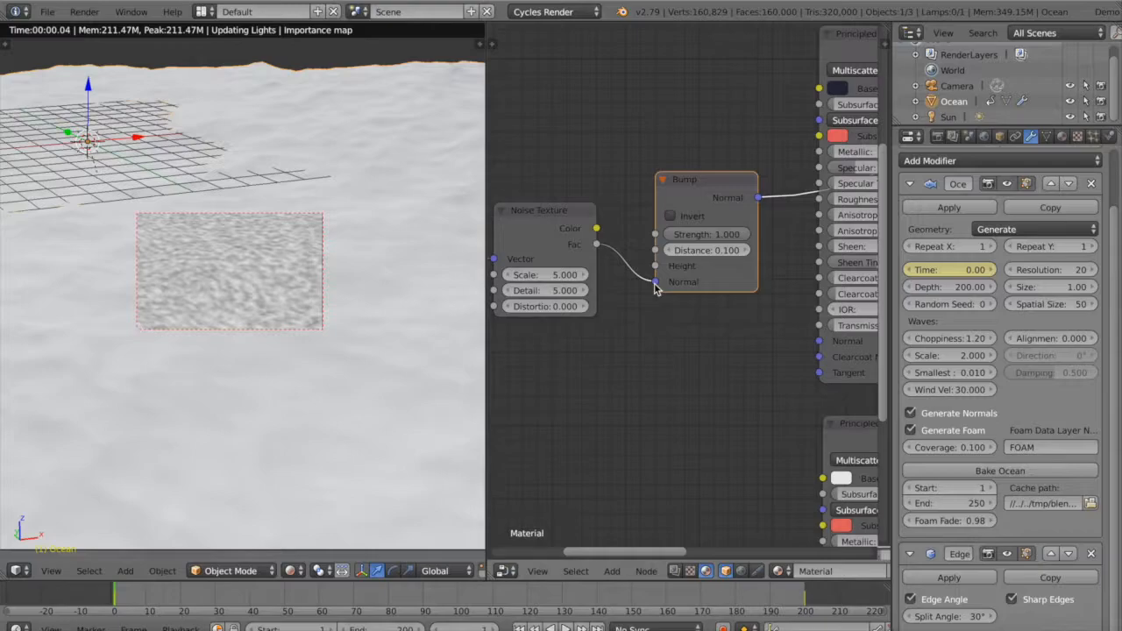
key("ctrl+s")
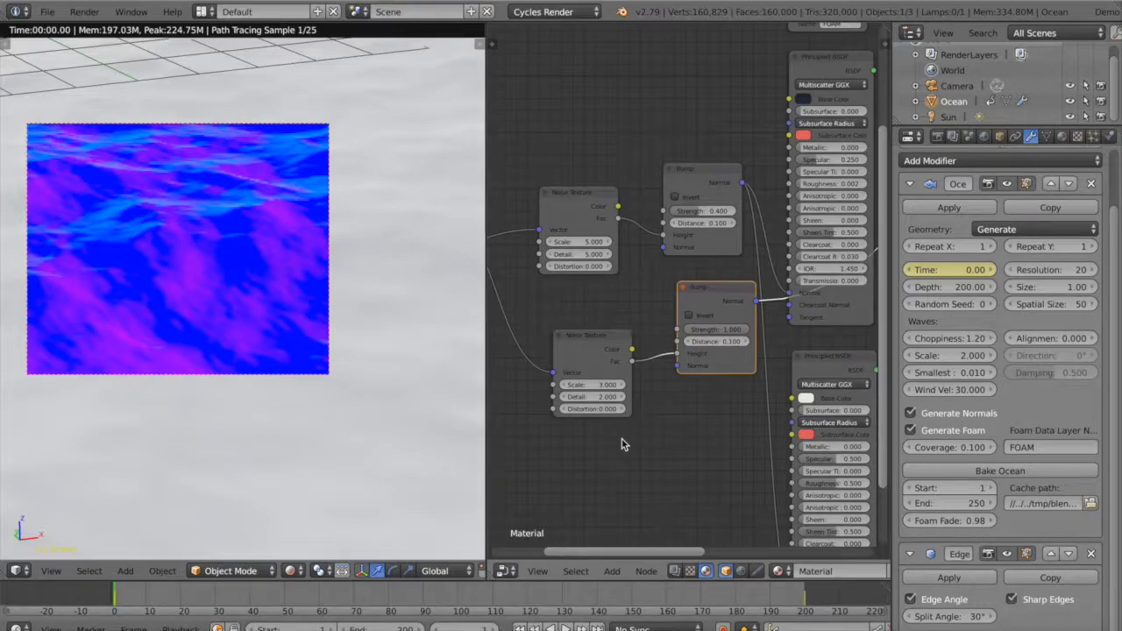
scroll(759, 330, "up", 1)
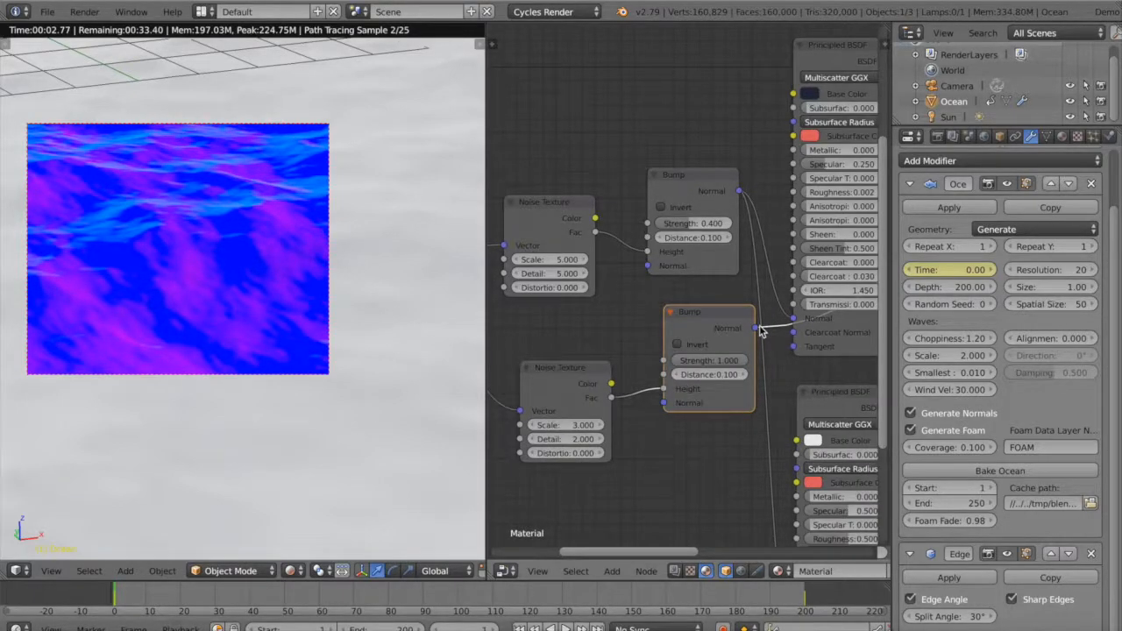